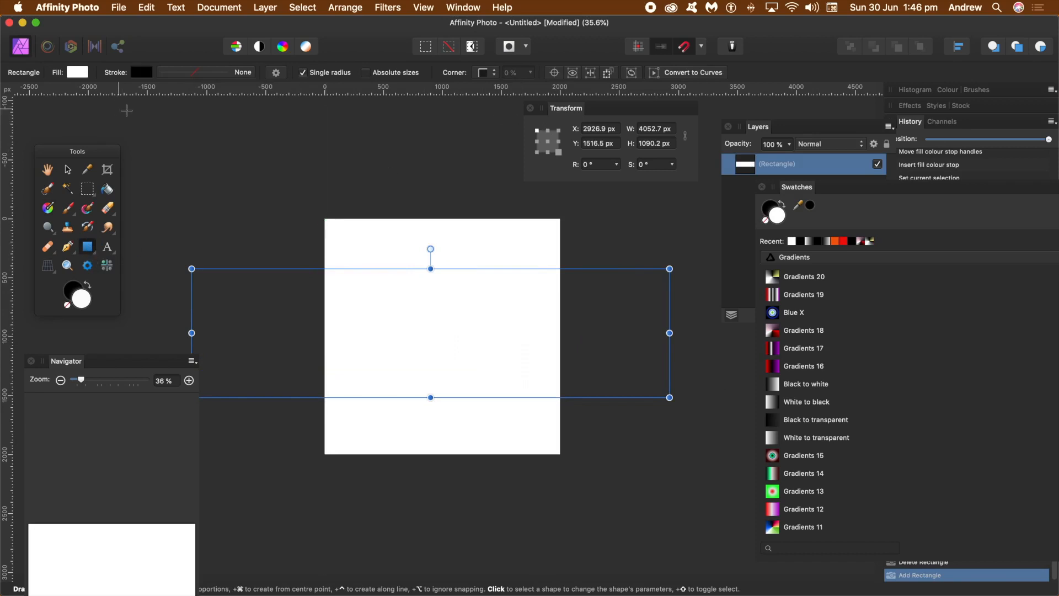
- Fill the rectangle with the Black to white gradient swatch and activate the Gradient tool
left_click(806, 385)
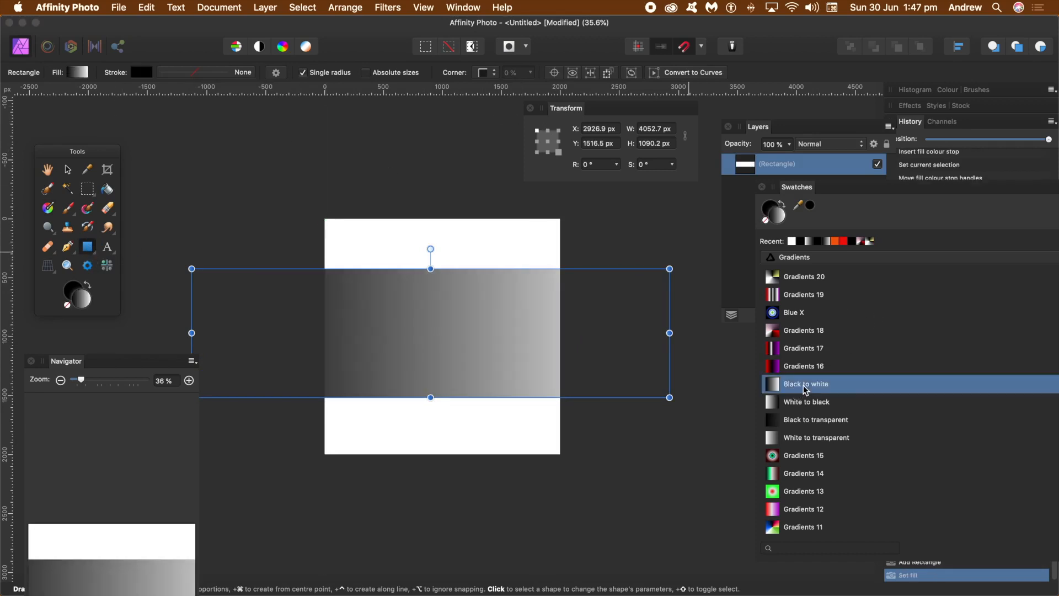
left_click(49, 208)
left_click(423, 7)
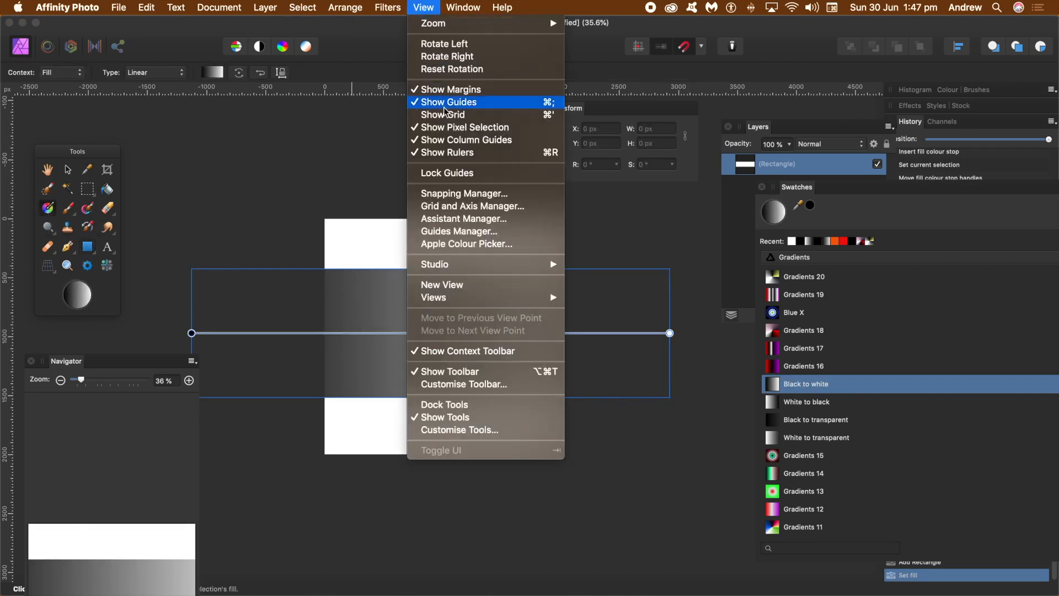
mouse_move(462, 269)
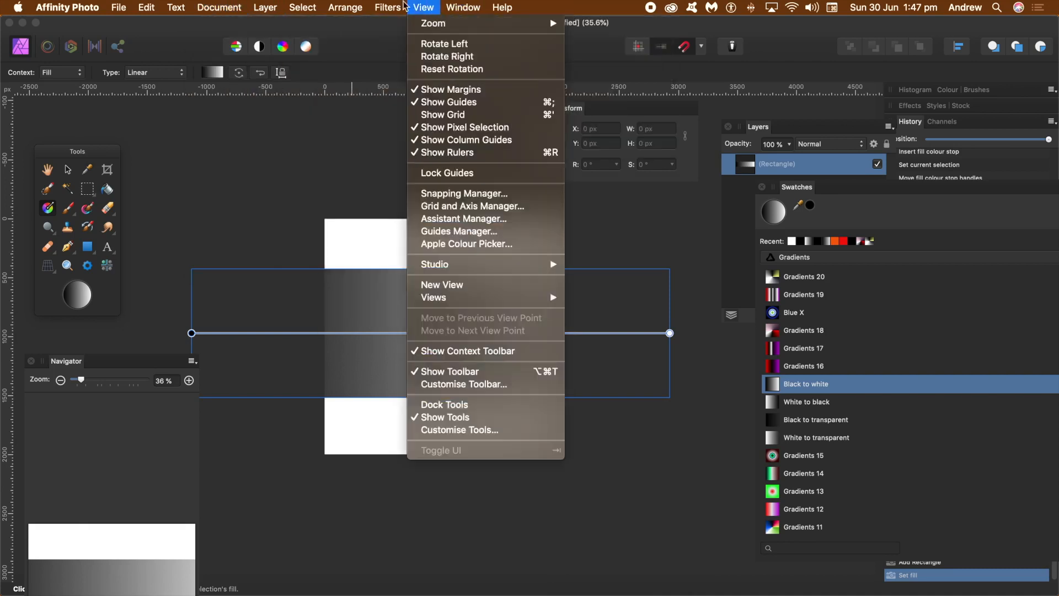
left_click(221, 34)
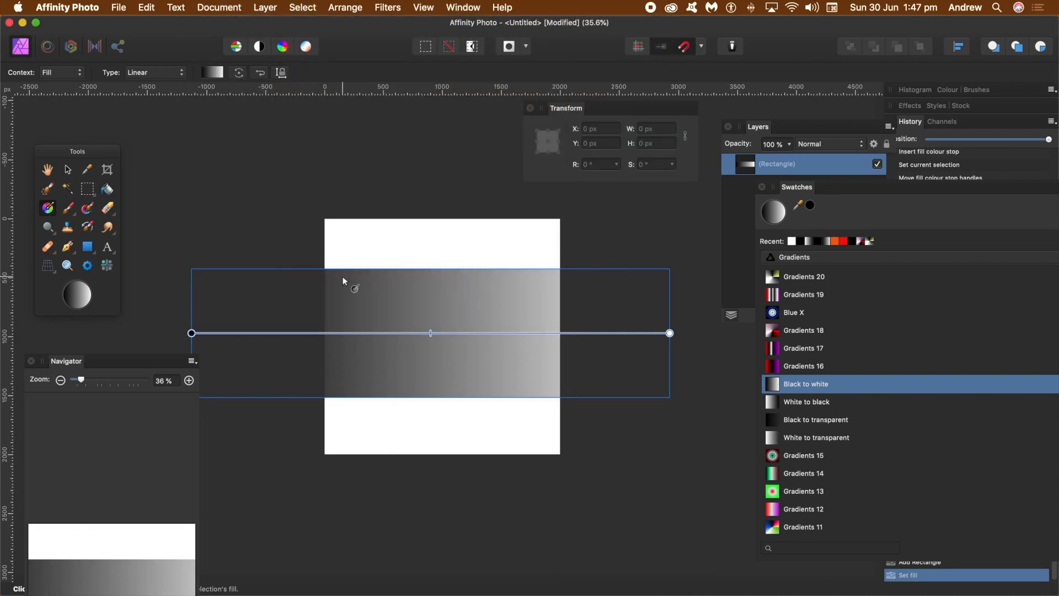
- Recolour the white end stop of the rectangle's gradient black
left_click(190, 333)
left_click(670, 333)
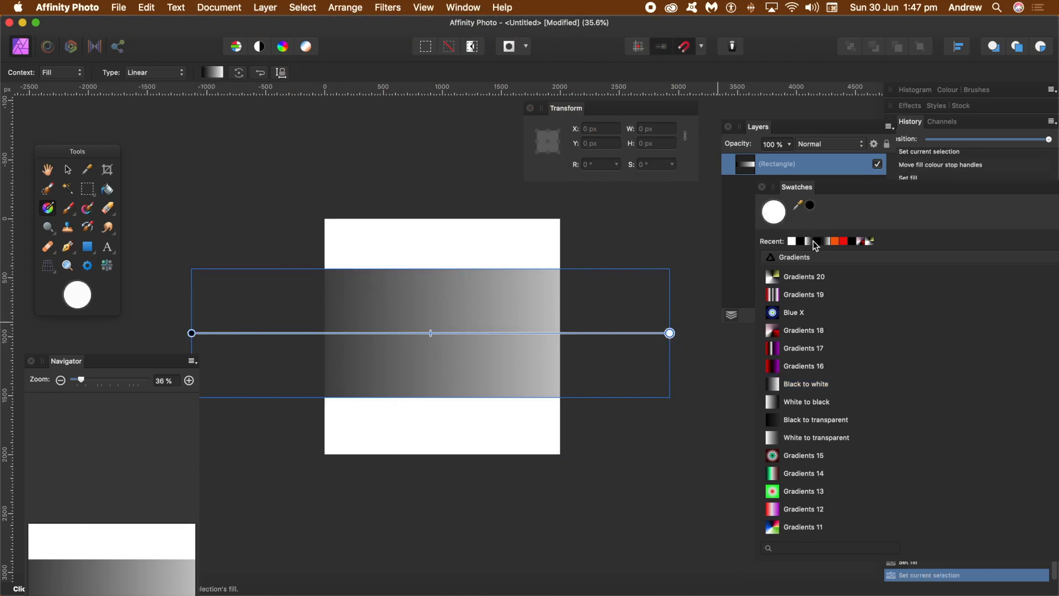
left_click(801, 243)
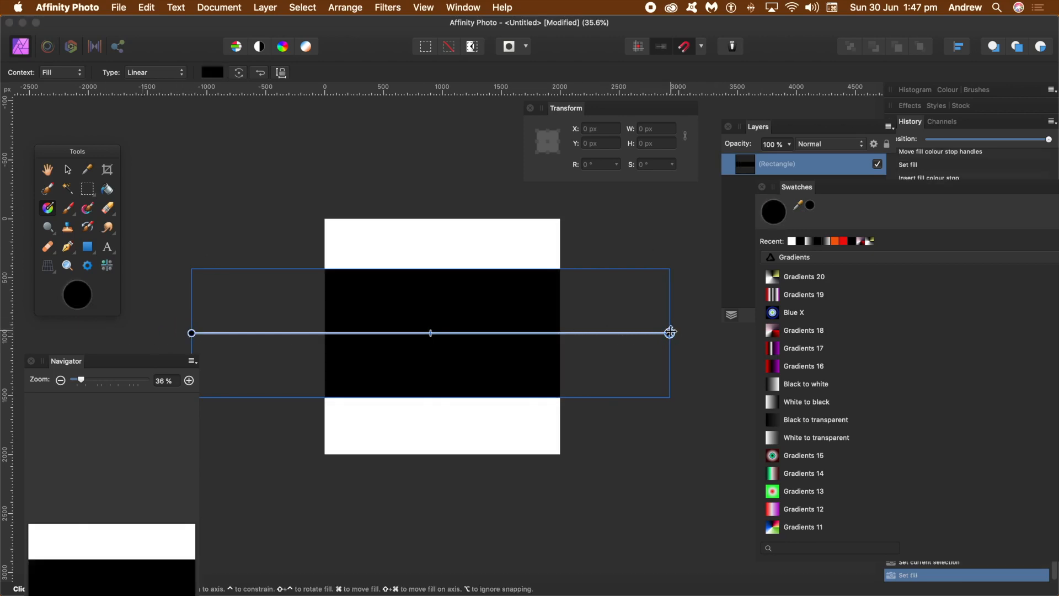
- Insert 18 black colour stops between the two end stops, spread along the whole gradient line
left_click(224, 334)
left_click(224, 334)
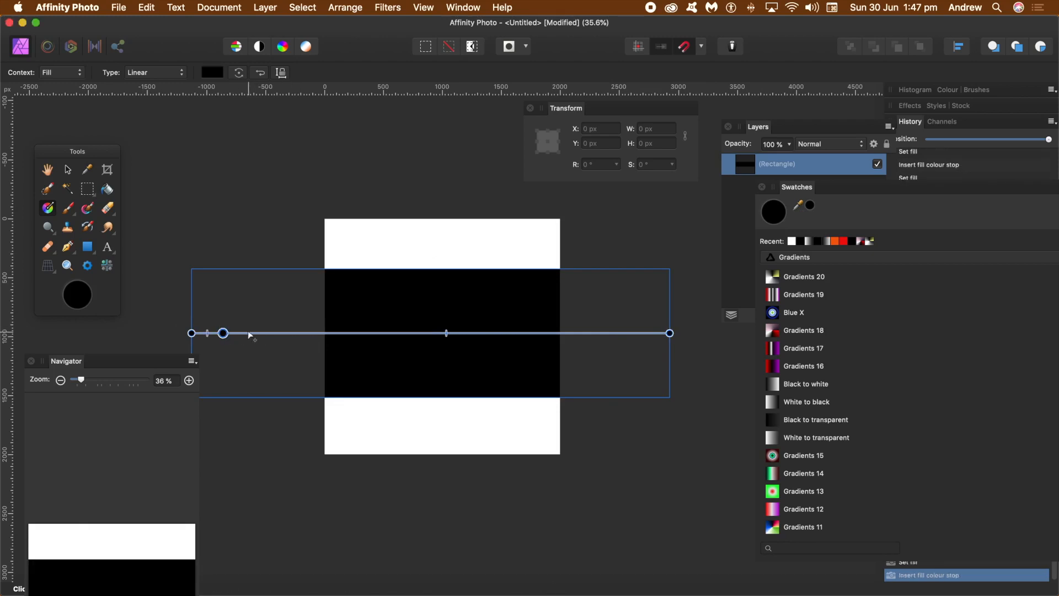
left_click(250, 333)
left_click(279, 334)
left_click(308, 334)
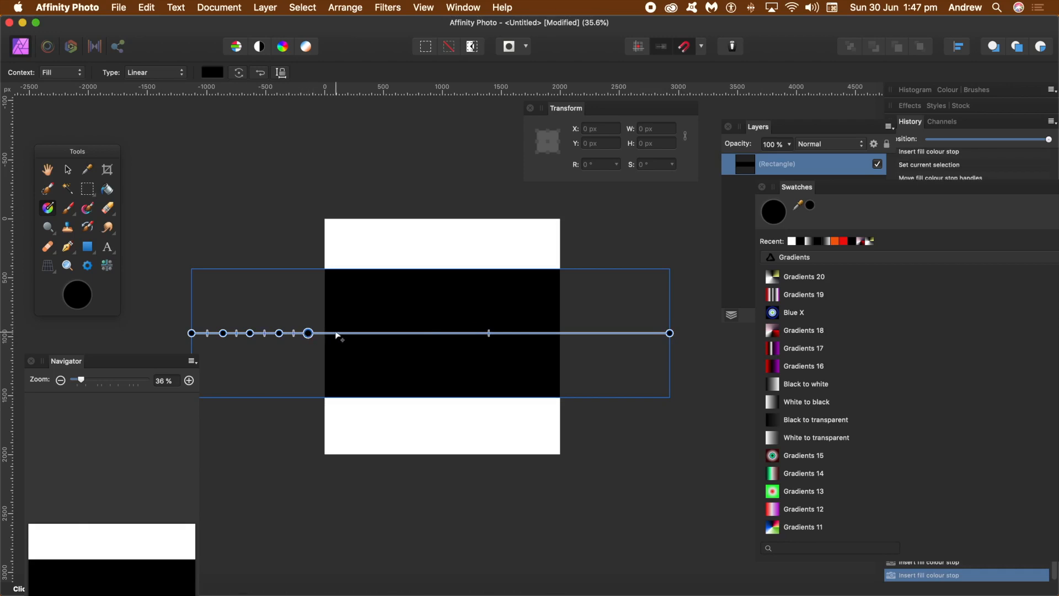
left_click(338, 334)
left_click(366, 333)
left_click(391, 334)
left_click(422, 333)
left_click(451, 333)
left_click(478, 334)
left_click(500, 334)
left_click(524, 334)
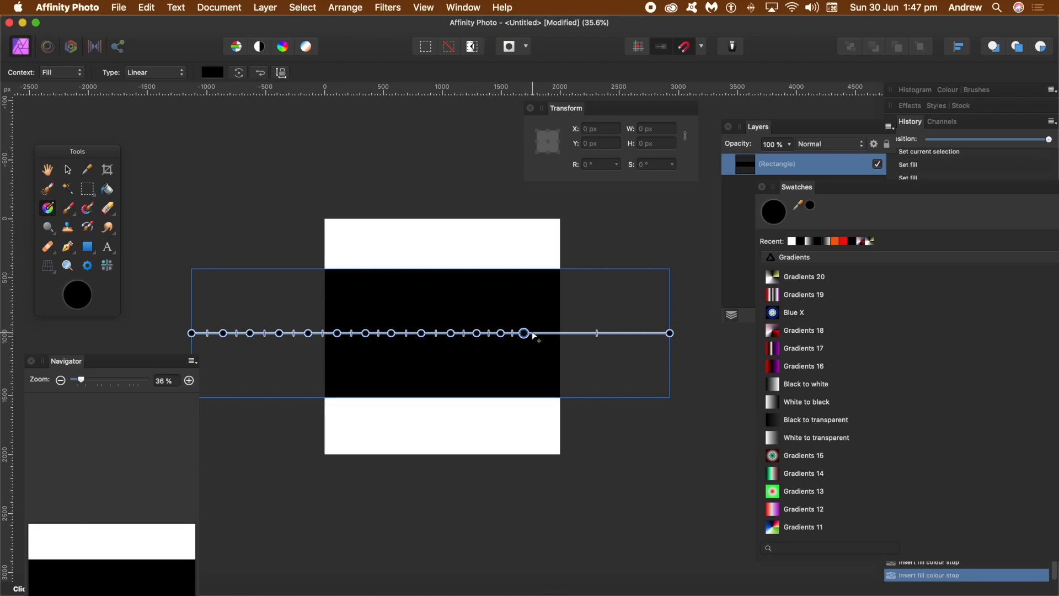
left_click(546, 334)
left_click(586, 334)
left_click(602, 334)
left_click(621, 334)
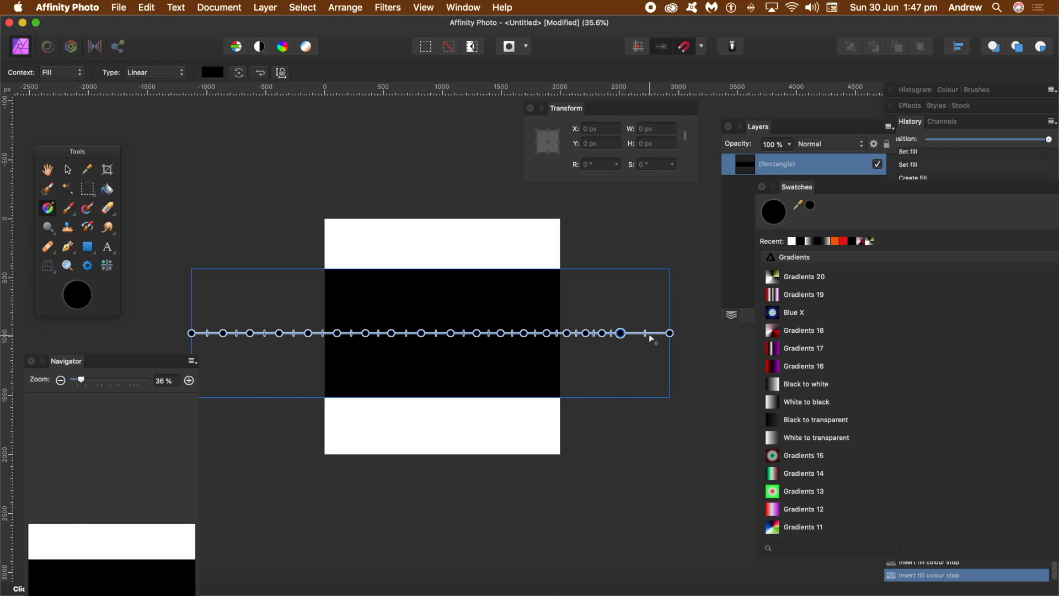
left_click(641, 333)
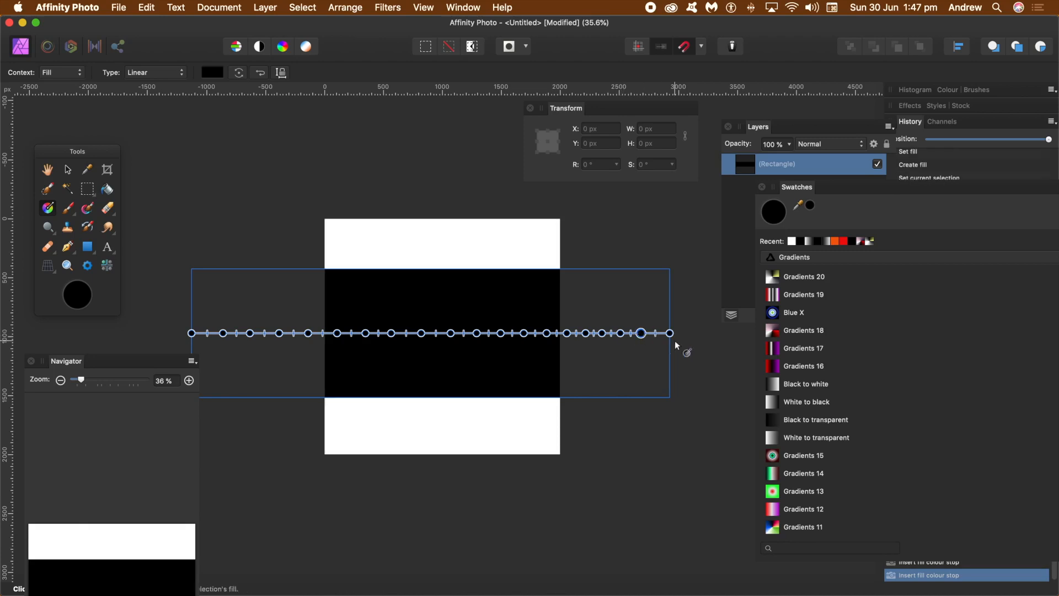
- Shift the colour stops near both ends of the gradient line to even out their spacing, and tilt the line slightly by its end handle
left_click_drag(223, 334, 217, 334)
left_click(249, 333)
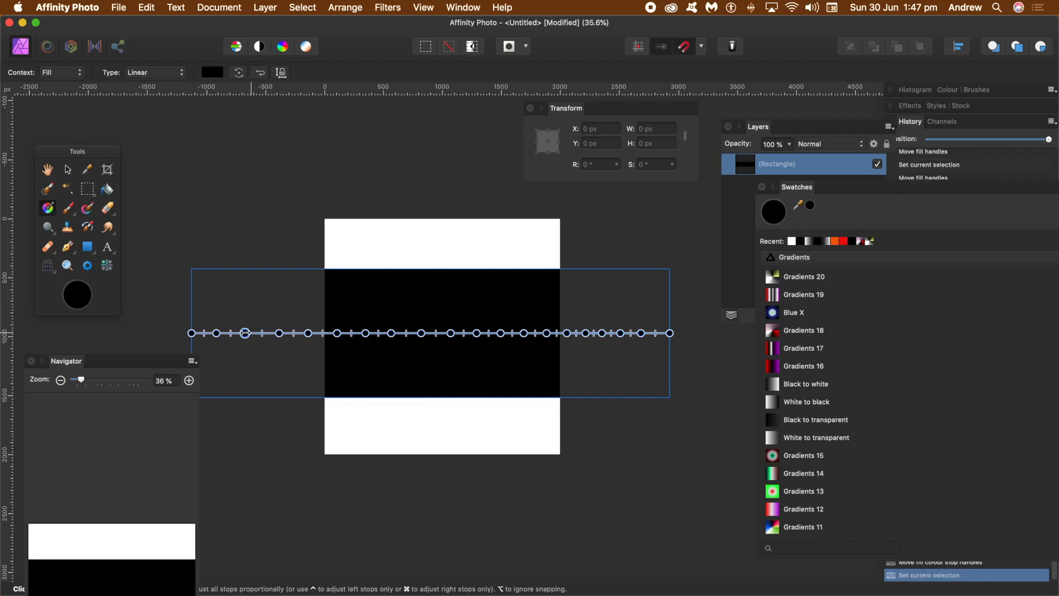
left_click(278, 333)
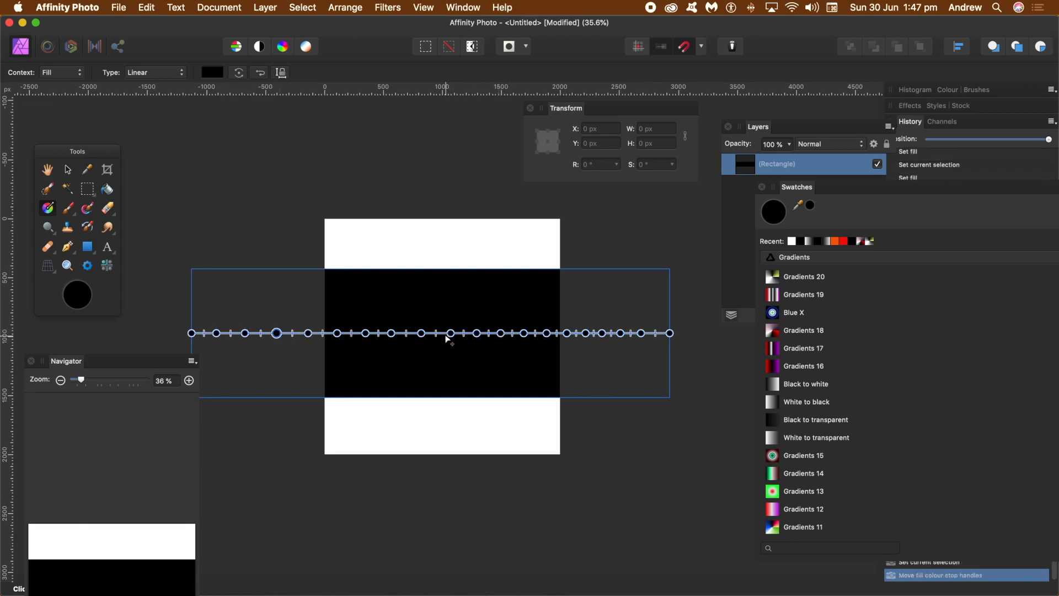
left_click(650, 333)
left_click(646, 333)
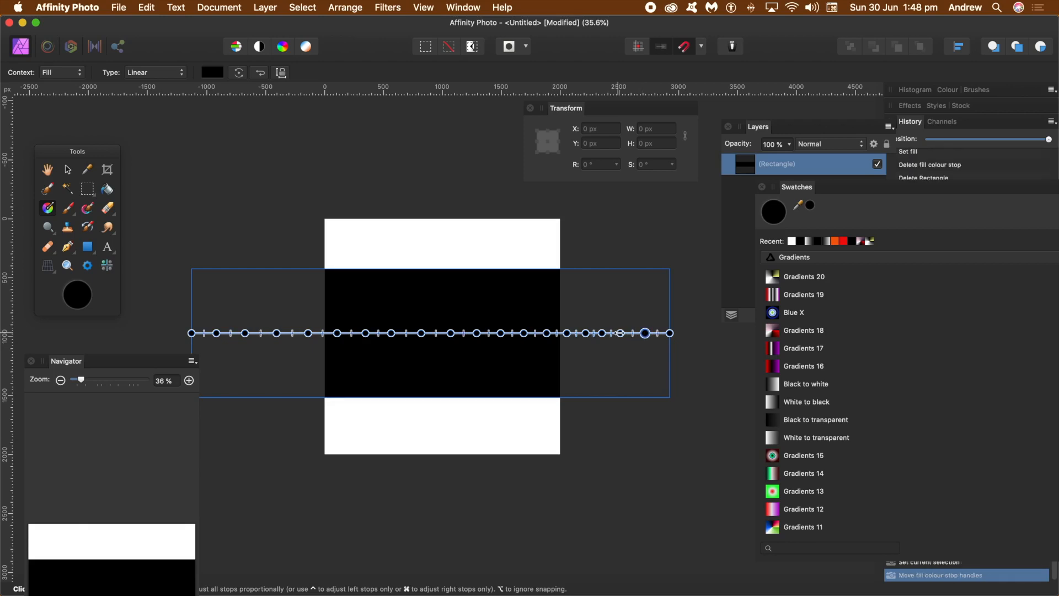
left_click(623, 333)
left_click(605, 333)
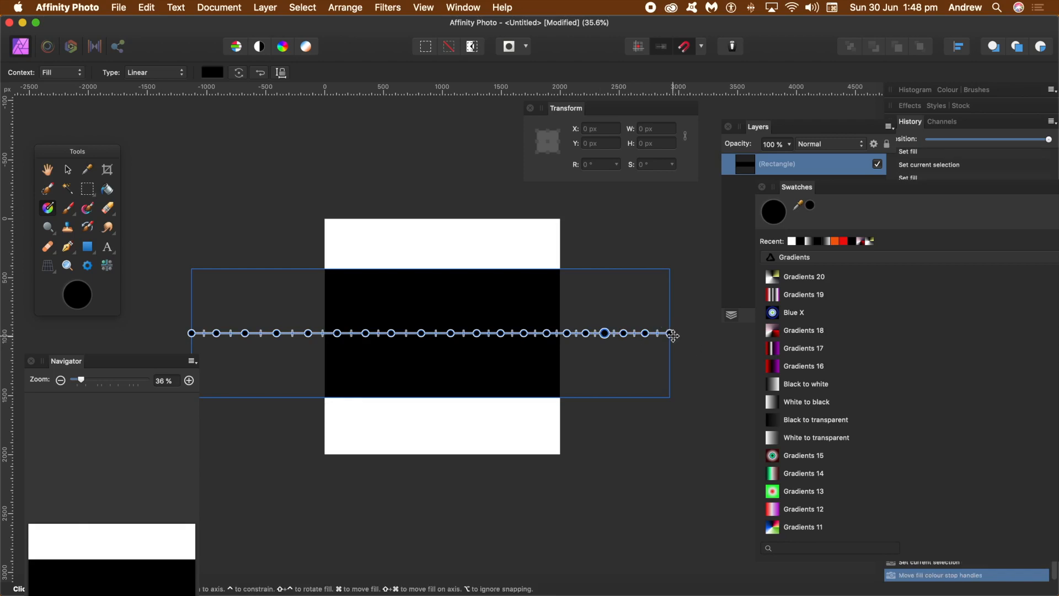
mouse_move(671, 333)
left_mouse_down()
mouse_move(741, 334)
mouse_move(667, 339)
left_mouse_up()
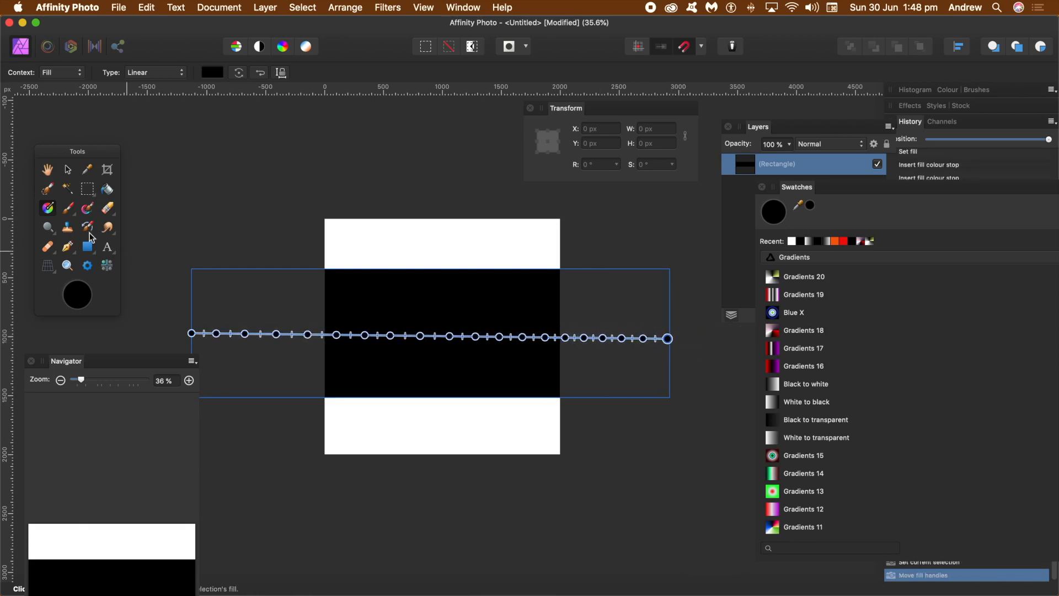
- Stretch the rectangle sideways with the Move tool to about 4640 px wide
left_click(68, 169)
left_click_drag(672, 333, 740, 333)
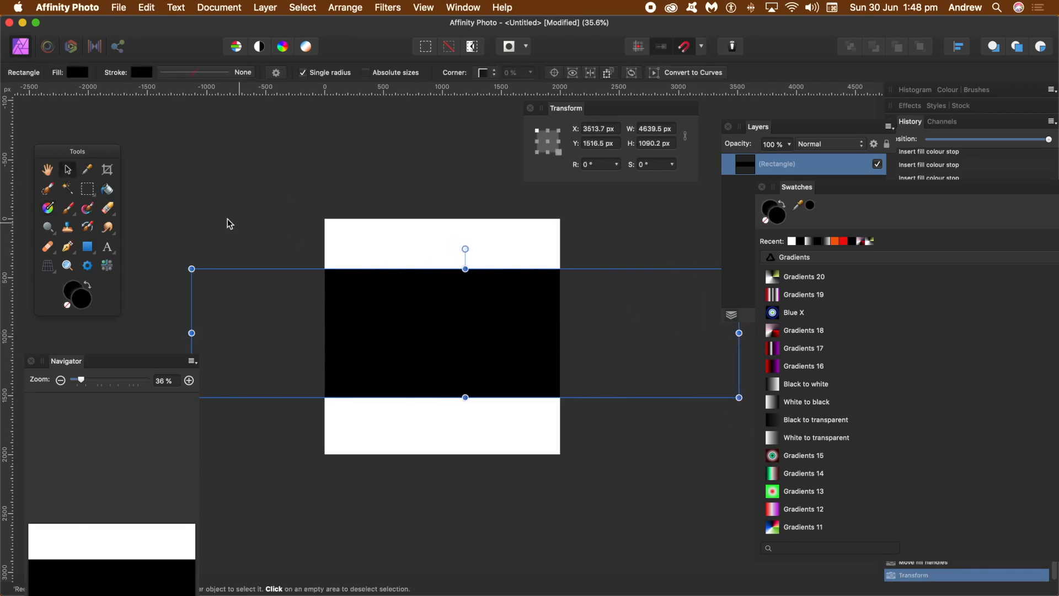
- Recolour every second gradient stop orange, from the second stop through the last one, using the recent orange colour
left_click(49, 209)
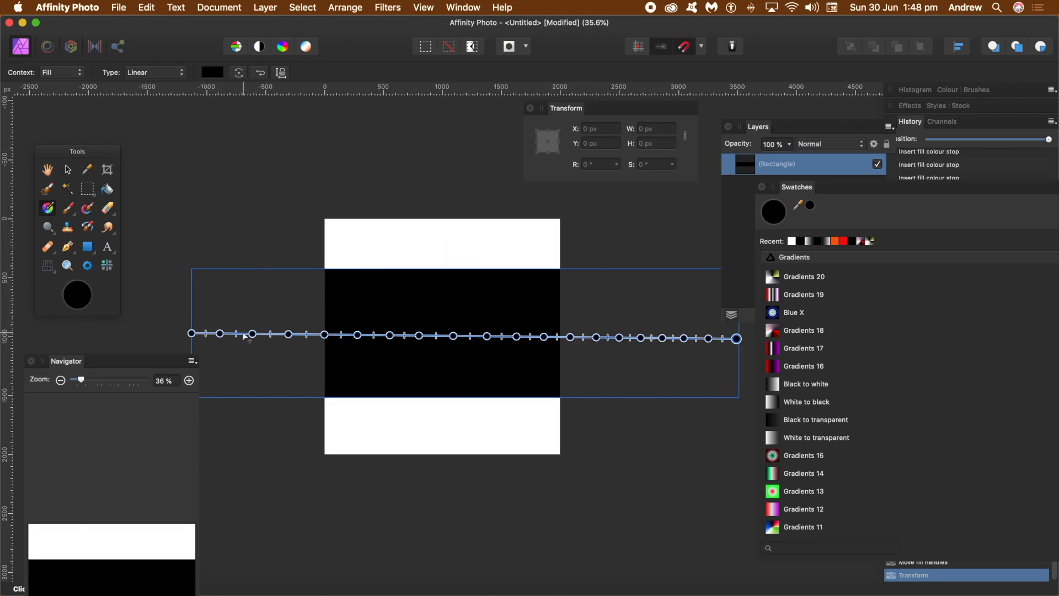
left_click(220, 334)
left_click(835, 242)
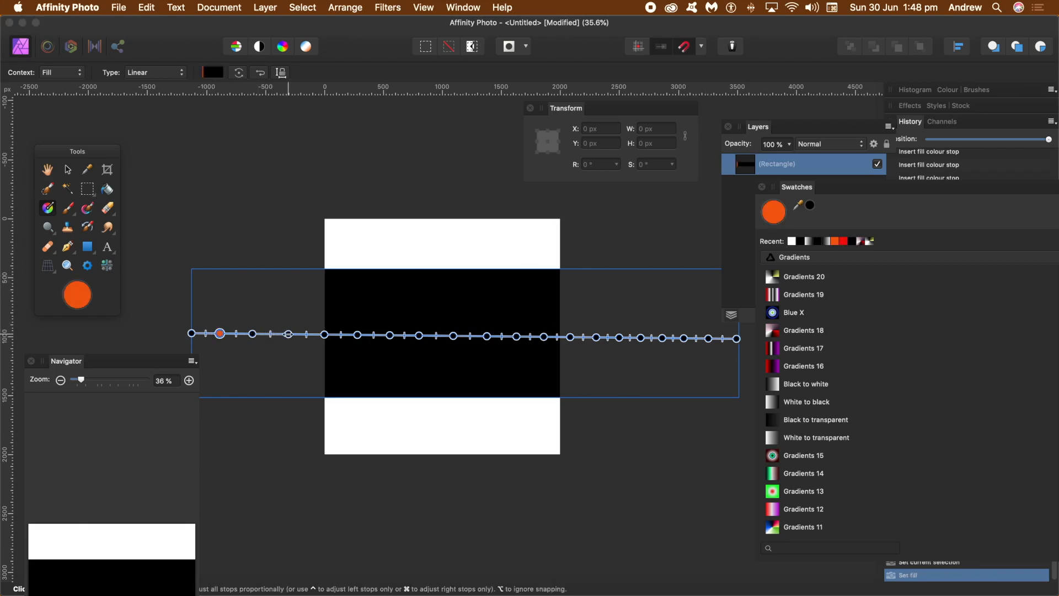
left_click(288, 335)
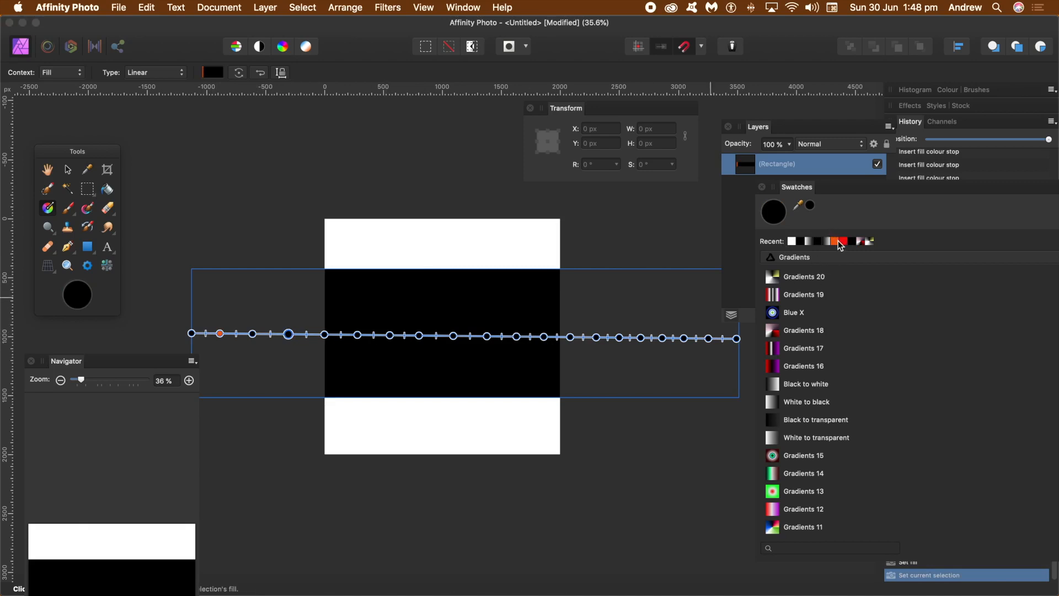
left_click(835, 242)
left_click(358, 335)
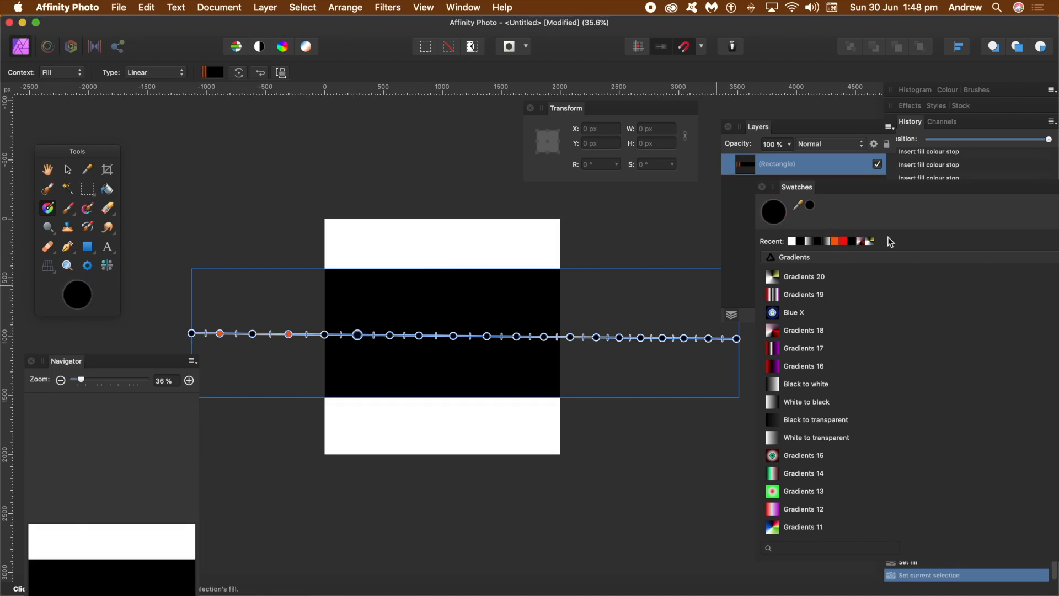
left_click(836, 242)
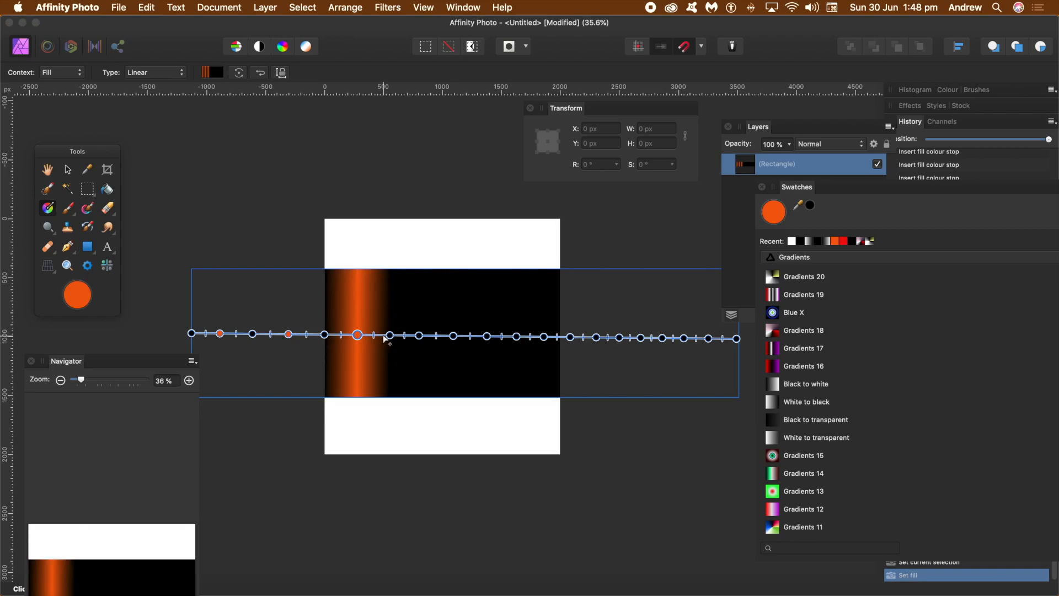
left_click(419, 336)
left_click(835, 243)
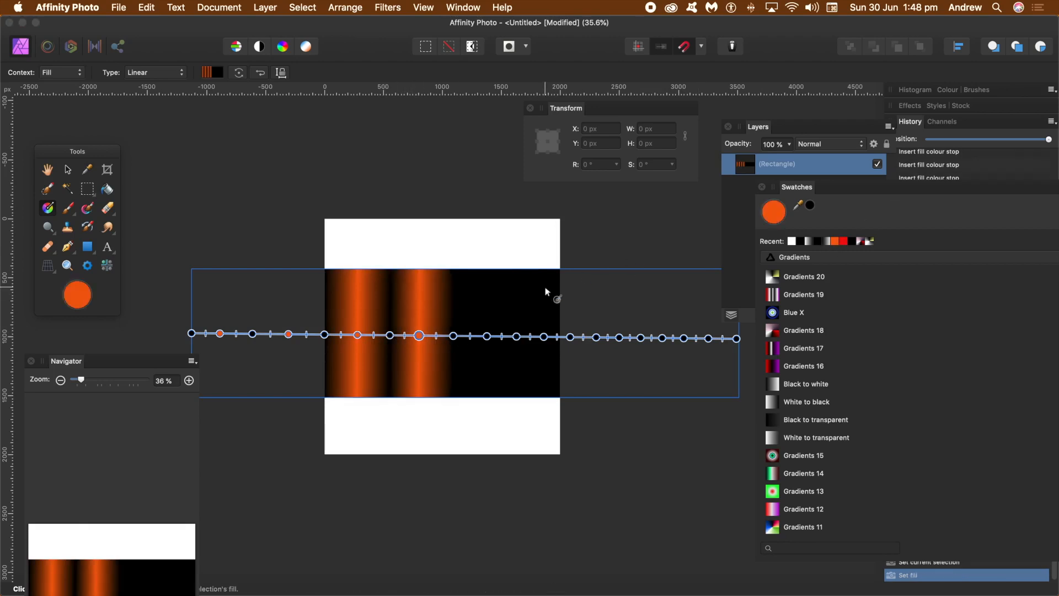
left_click(486, 337)
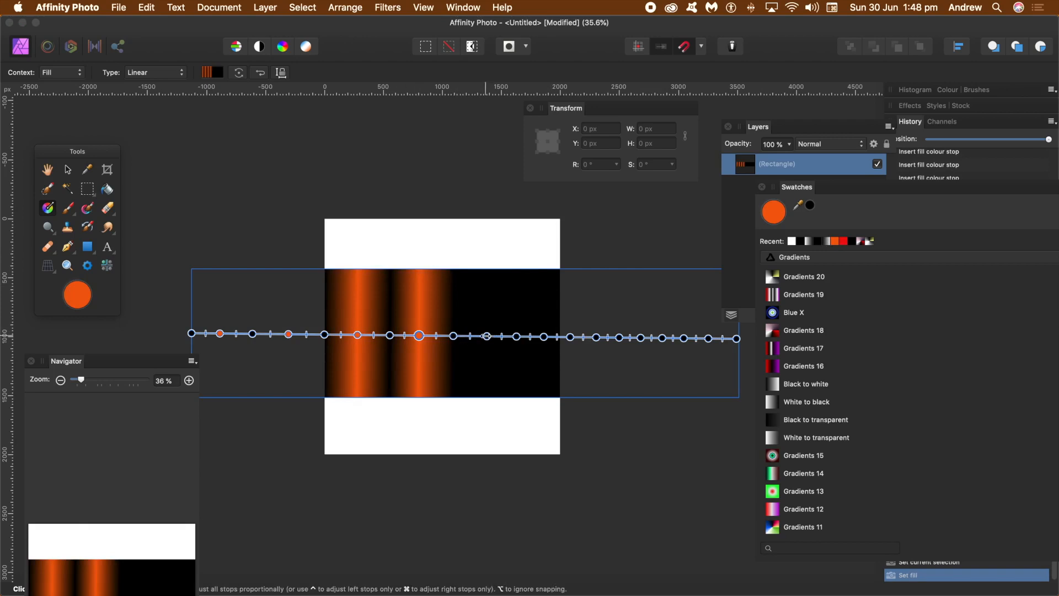
left_click(835, 244)
left_click(545, 337)
left_click(835, 242)
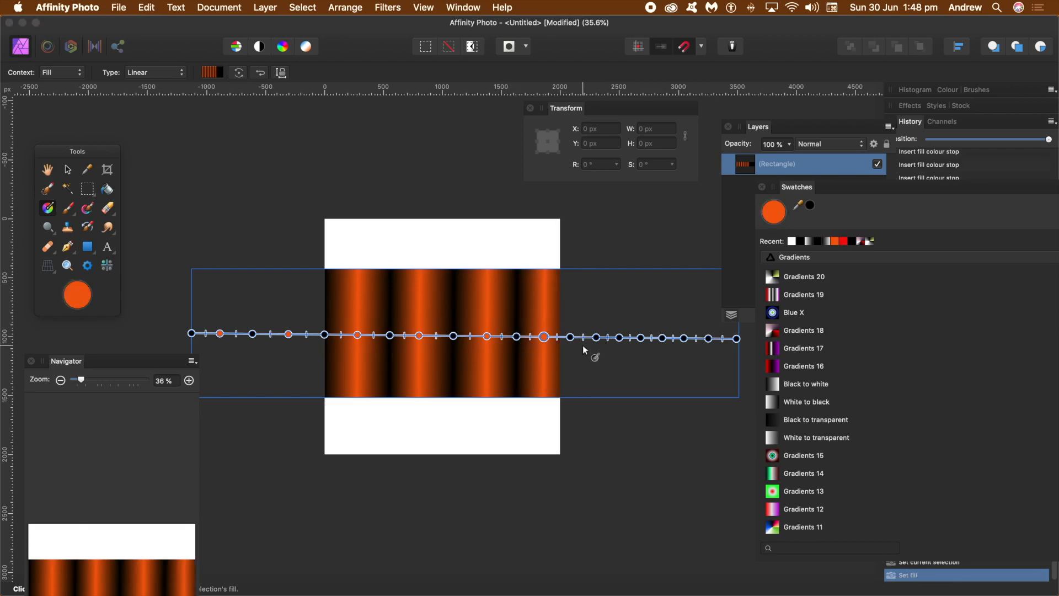
left_click(596, 337)
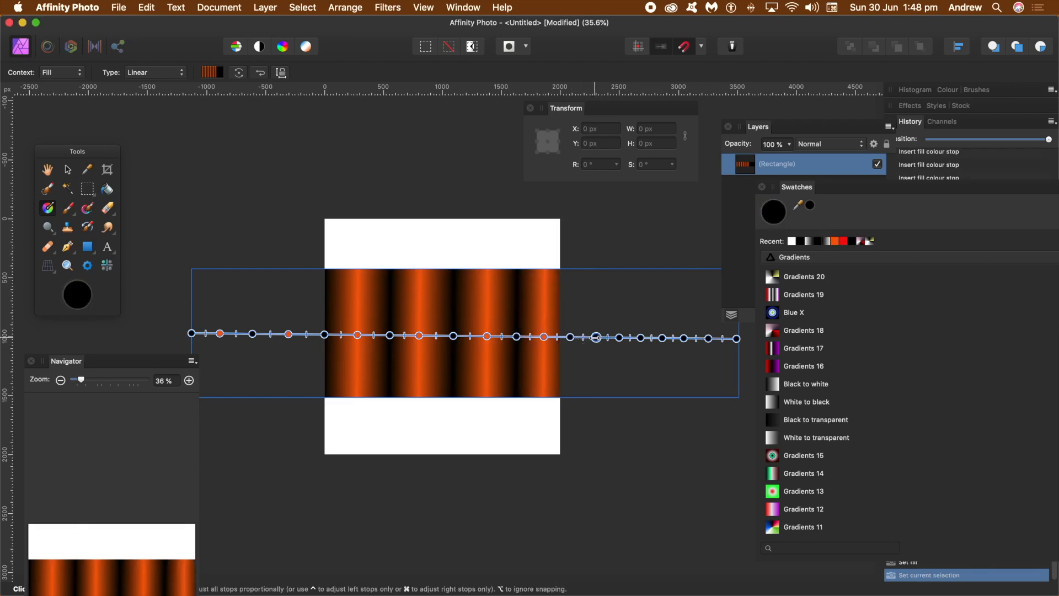
left_click(834, 242)
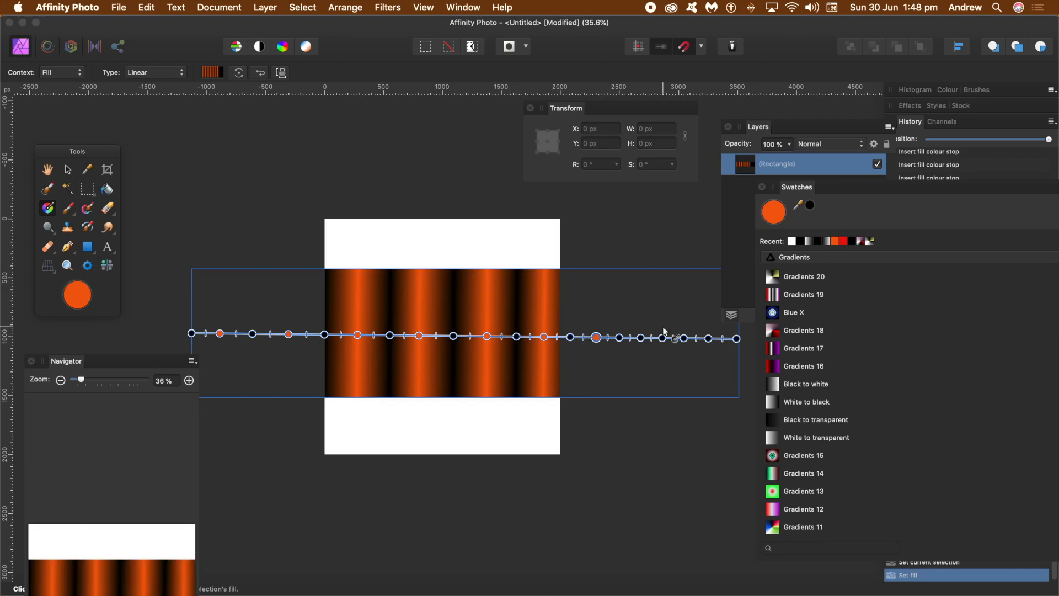
left_click(641, 338)
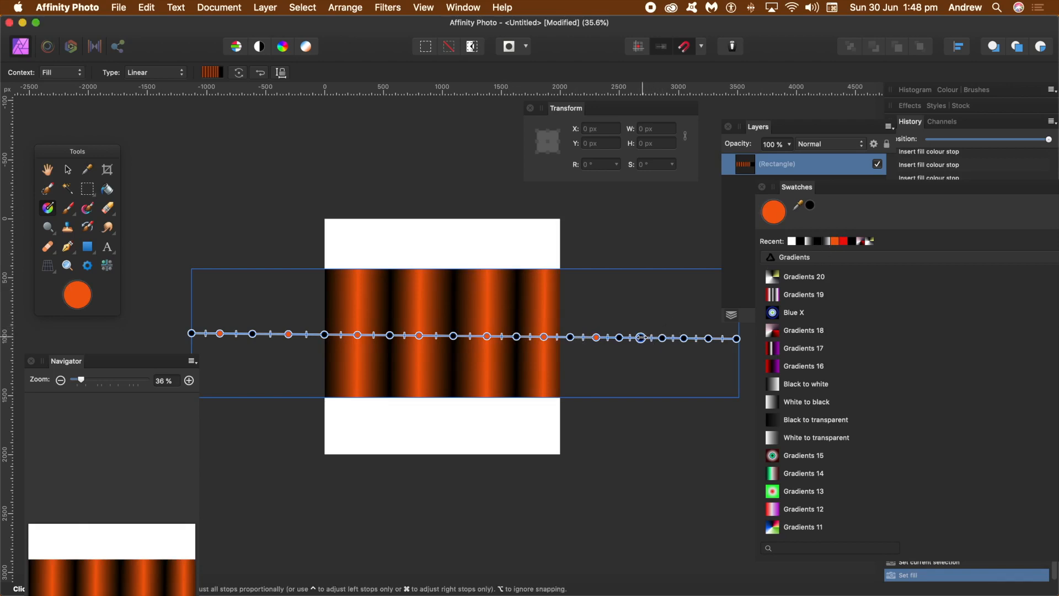
left_click(836, 242)
left_click(684, 338)
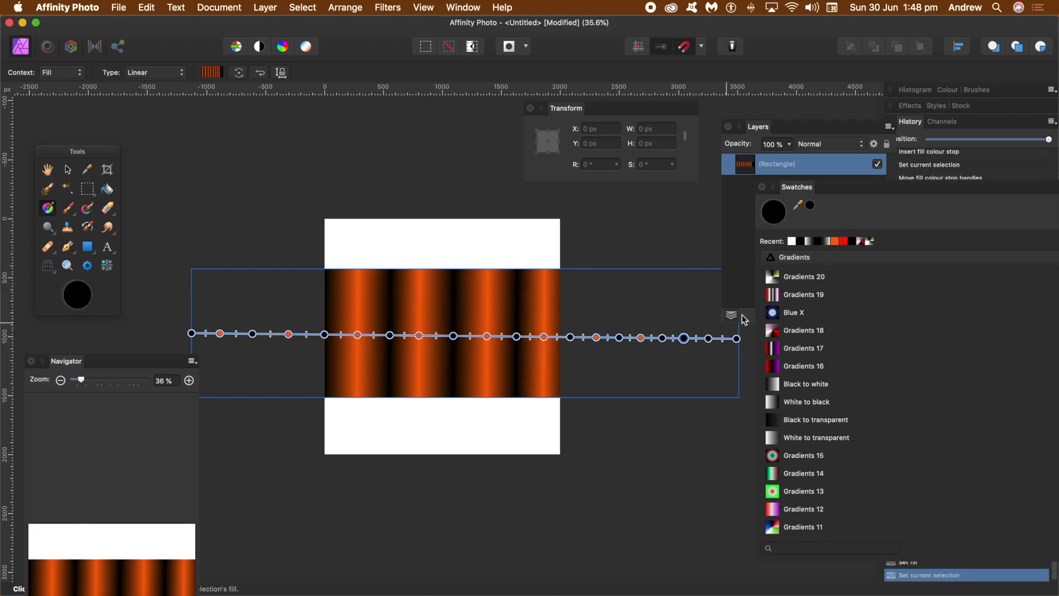
left_click(837, 243)
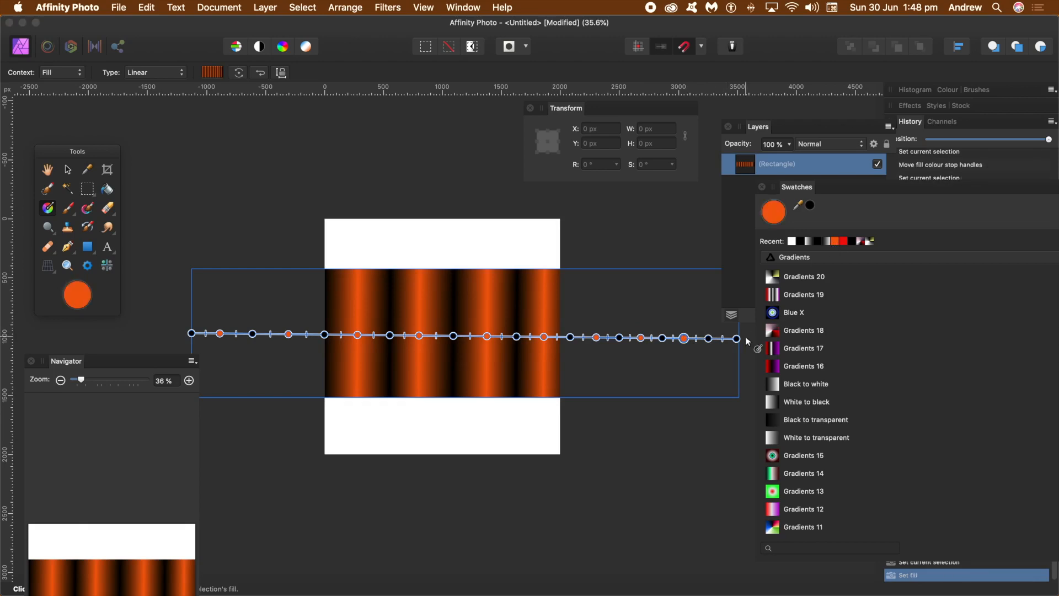
left_click(737, 338)
left_click(836, 242)
- Deselect the active stop and save the complete orange and black gradient as a new swatch in the Gradients category
key("Escape")
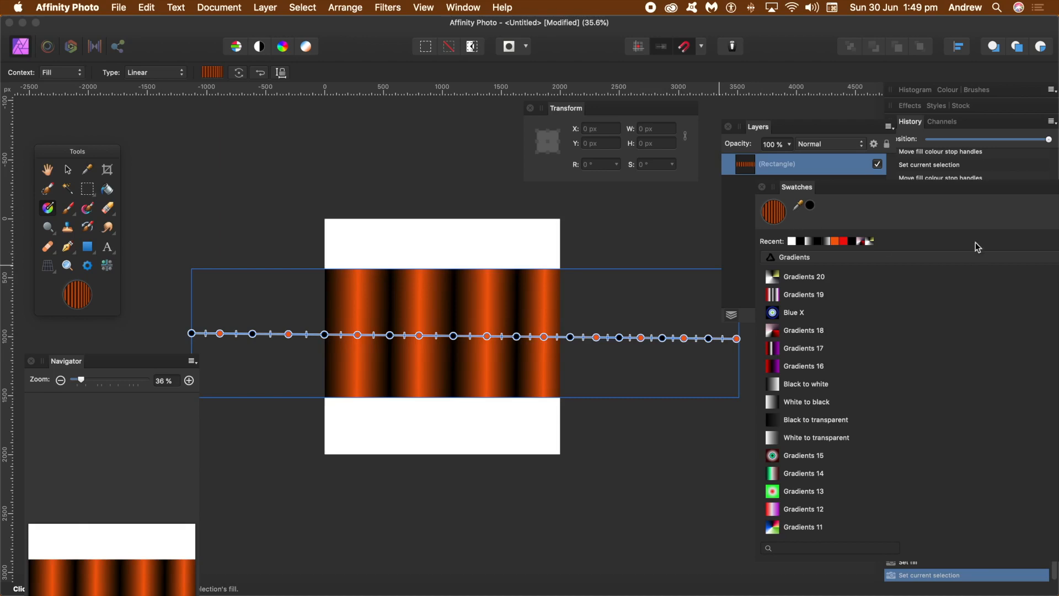
left_click_drag(817, 188, 682, 183)
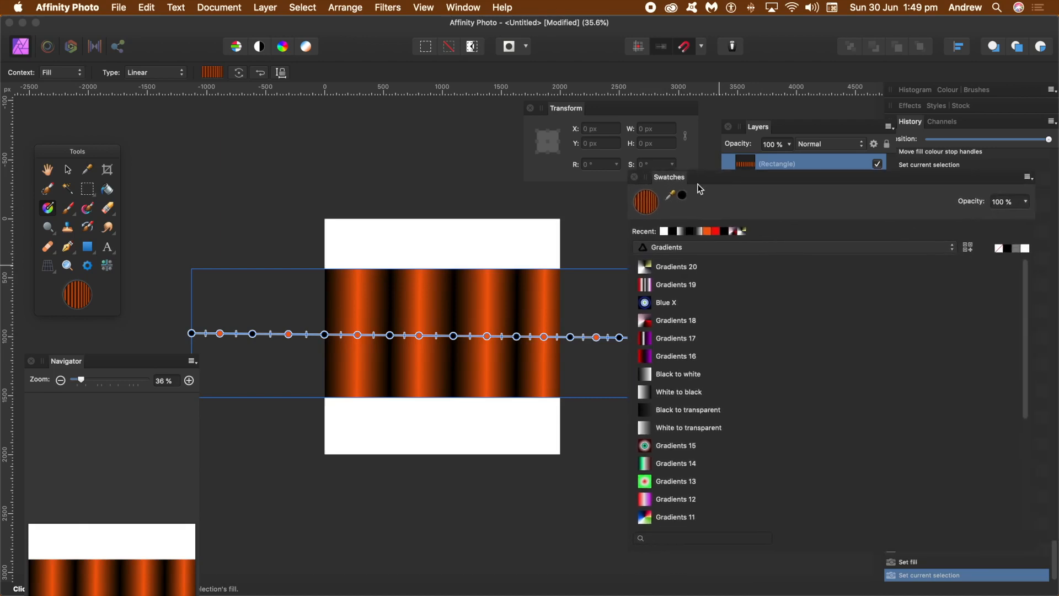
left_click(968, 249)
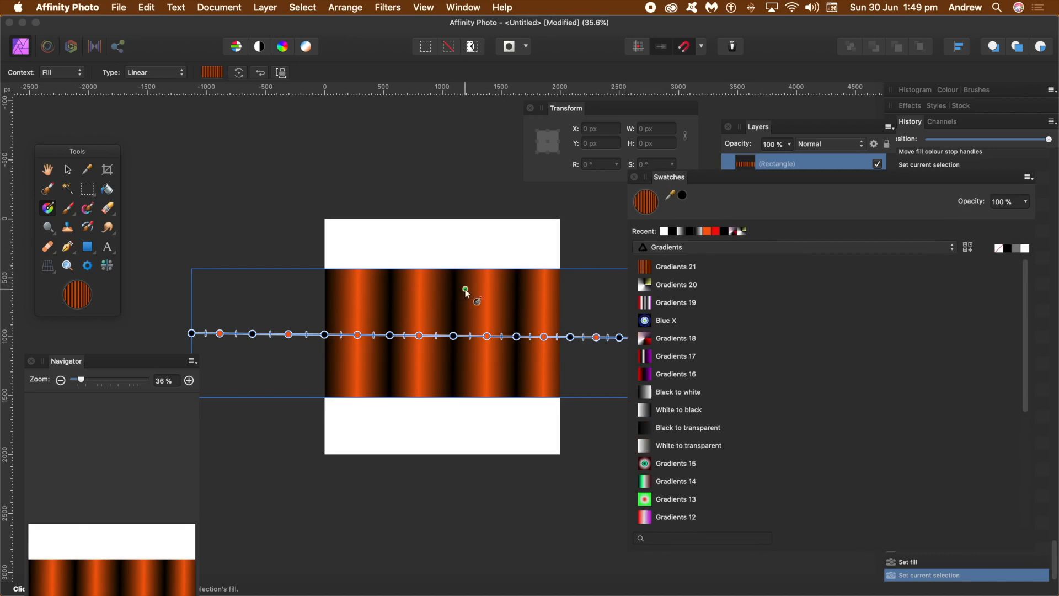
- Resize the gradient rectangle to about 2750 by 1226 px and align its upper edge with the top of the canvas
left_click(71, 174)
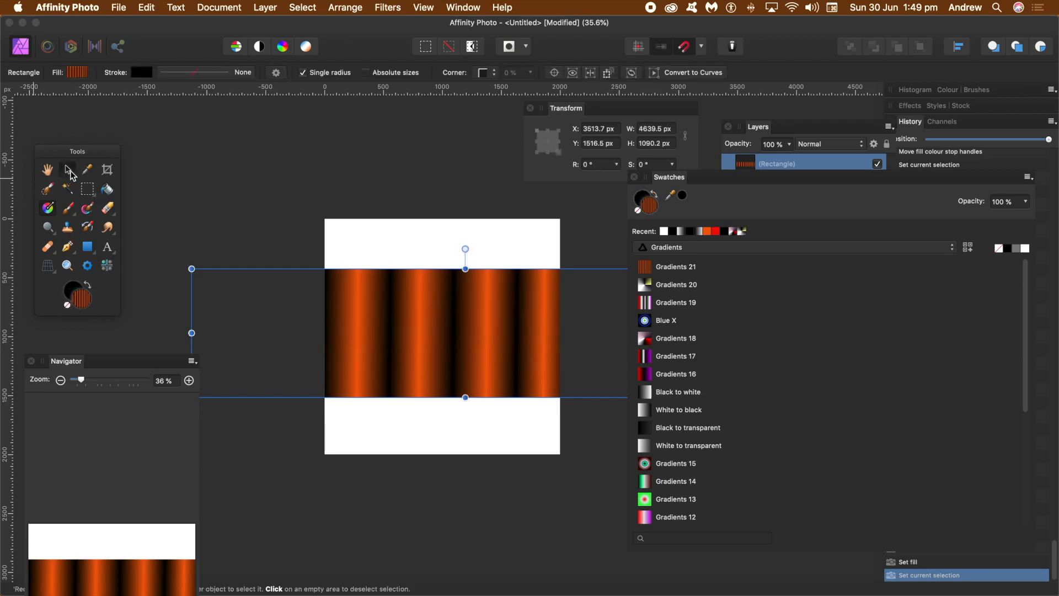
left_click_drag(192, 269, 414, 251)
left_click_drag(480, 305, 279, 268)
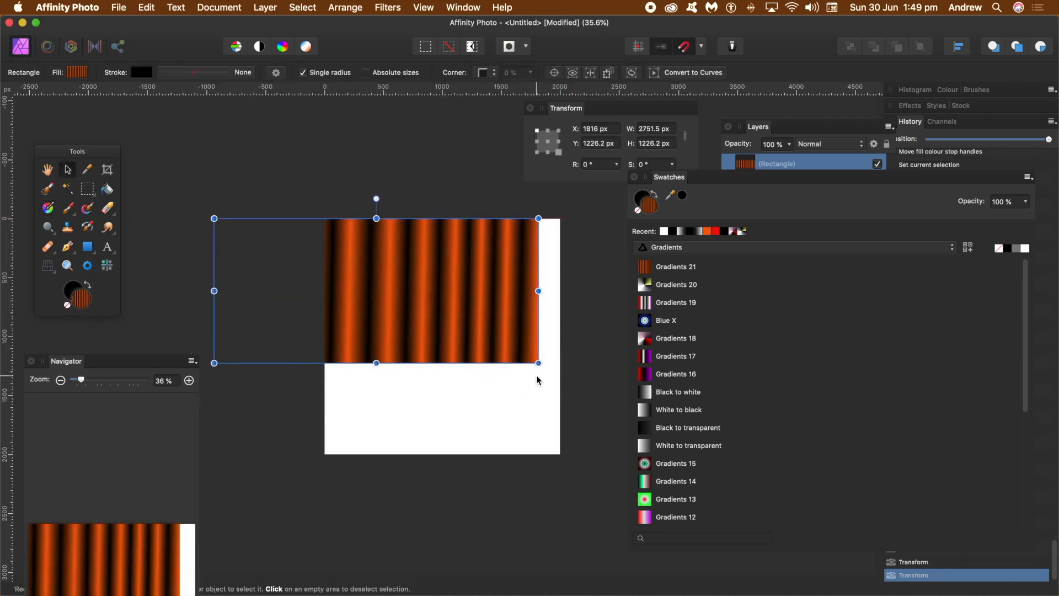
- Resize the gradient rectangle to about 1837 by 1506 px within the canvas and redraw its linear gradient diagonally, starting beyond the upper-left corner
left_click_drag(538, 363, 431, 396)
left_click_drag(354, 343, 481, 361)
left_click(49, 208)
left_click_drag(450, 257, 624, 370)
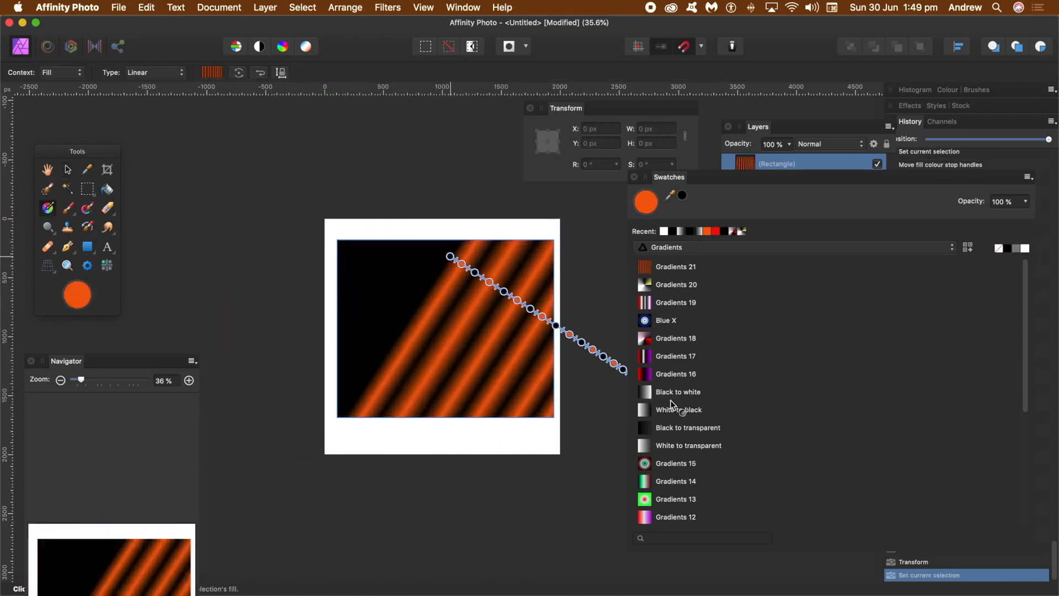
left_click_drag(450, 256, 285, 213)
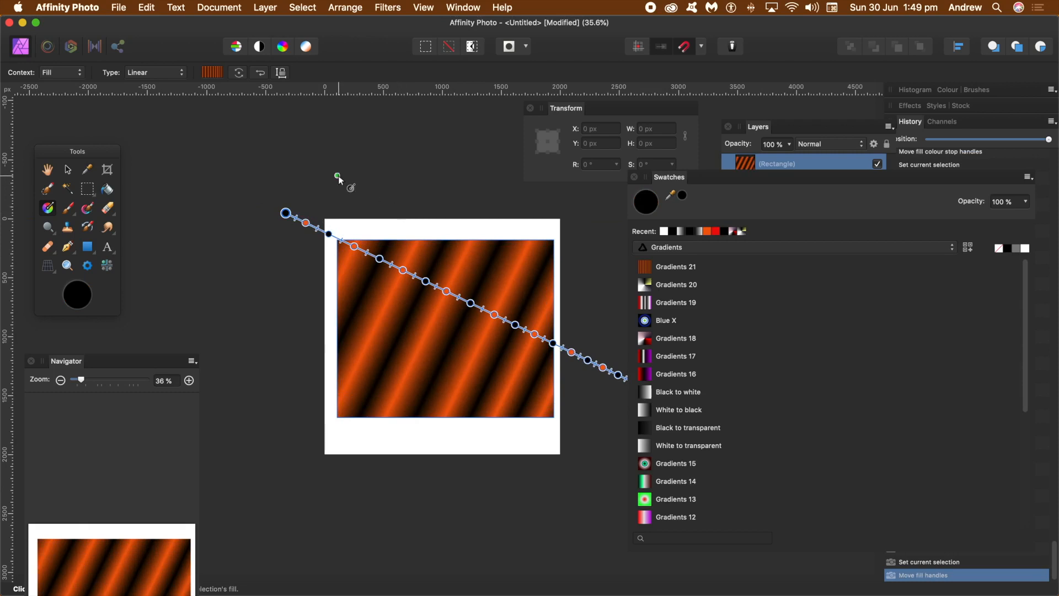
- Try the Elliptical and Radial gradient types on the rectangle, repositioning the gradient's centre inside it
left_click(146, 72)
left_click(147, 84)
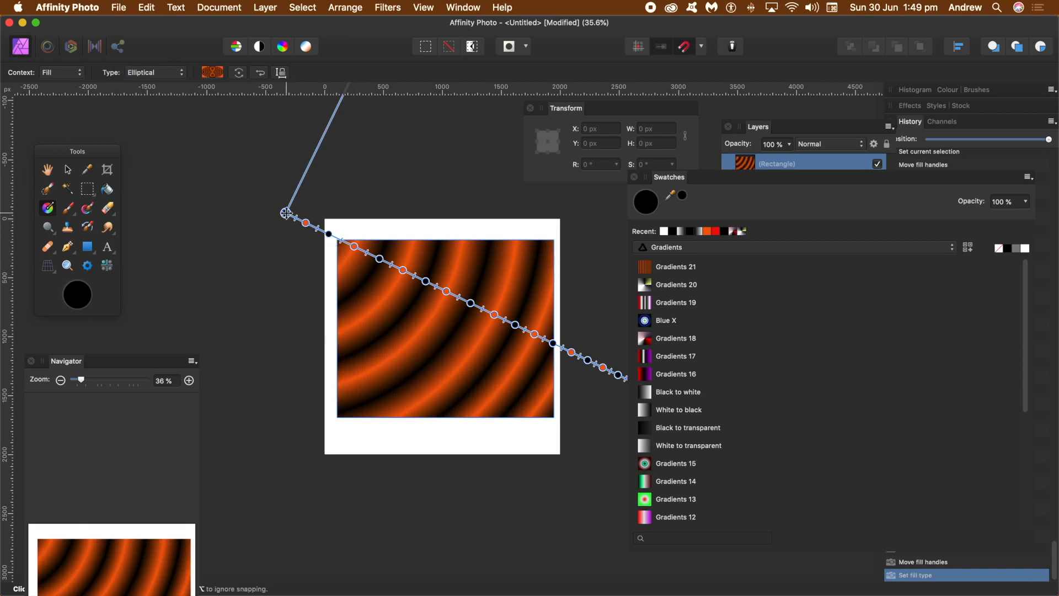
left_click_drag(285, 213, 441, 360)
left_click(162, 74)
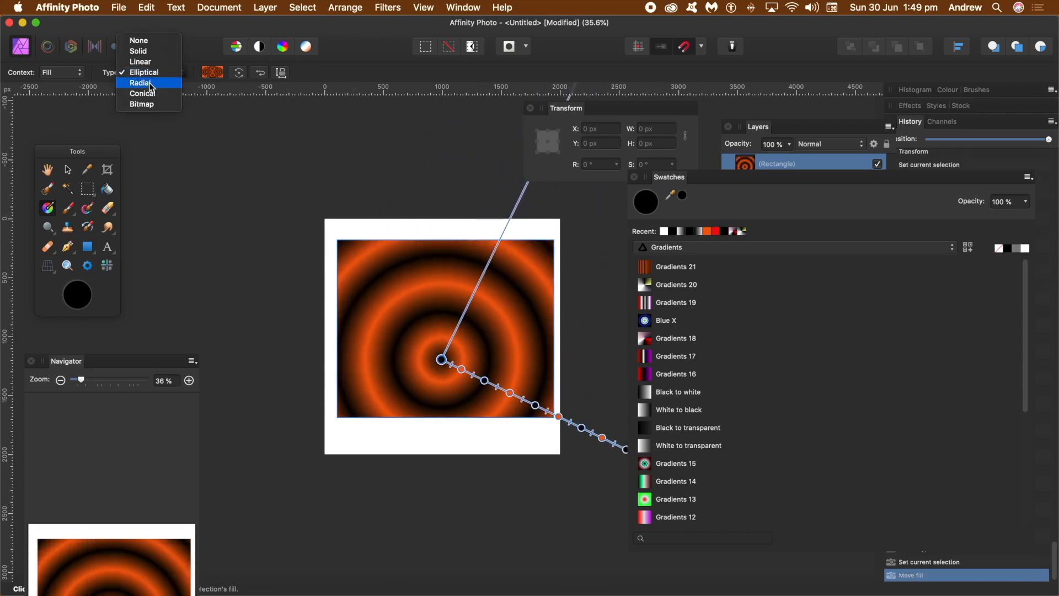
left_click(145, 84)
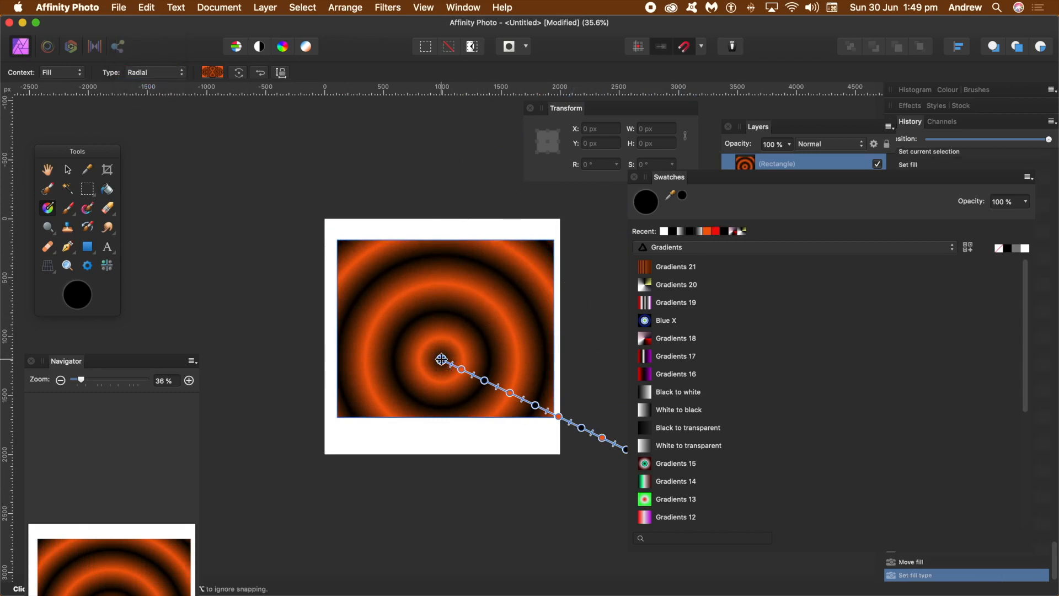
left_click_drag(441, 359, 414, 331)
- Change the rectangle's gradient type to Conical and move its centre to about the middle of the rectangle
left_click(150, 75)
left_click(142, 83)
left_click_drag(416, 332, 494, 331)
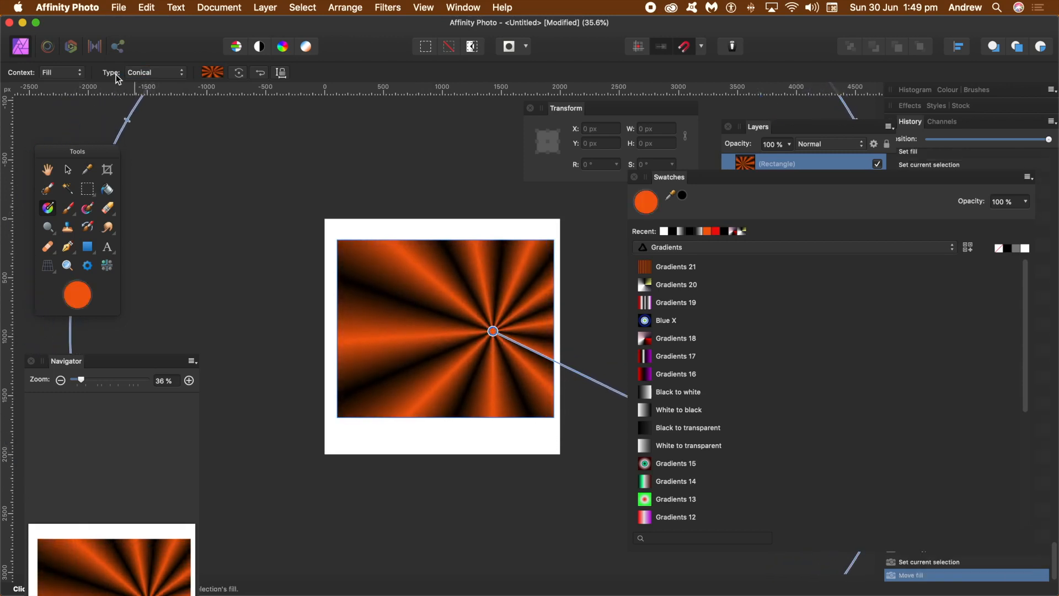
left_click(142, 73)
left_click(351, 39)
left_click_drag(493, 332, 452, 329)
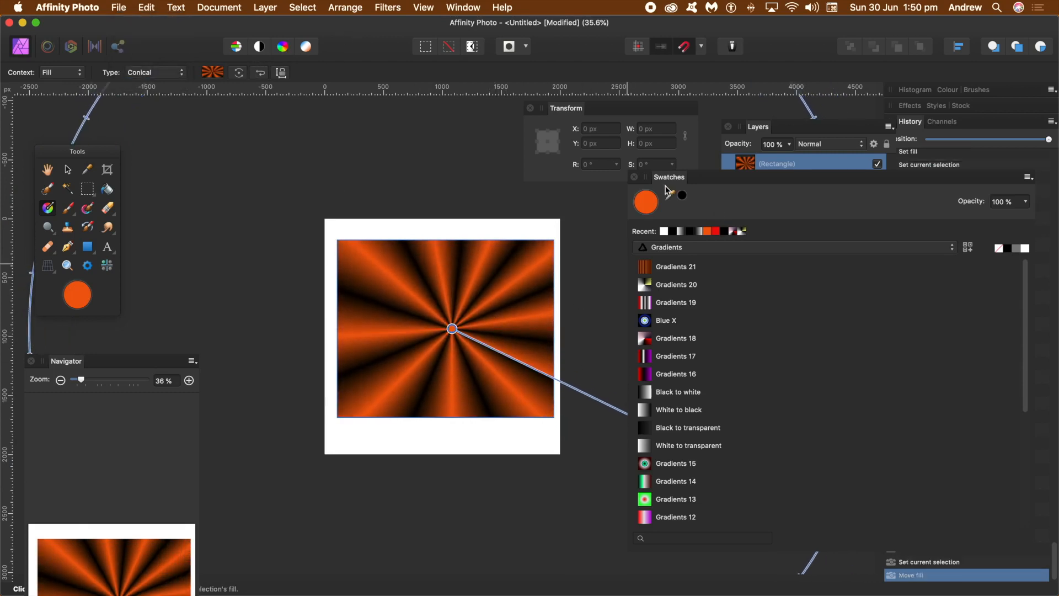
- Move the Navigator and Swatches panels clear of the artwork and duplicate the conical gradient rectangle
left_click_drag(69, 360, 157, 244)
left_click_drag(668, 182, 890, 222)
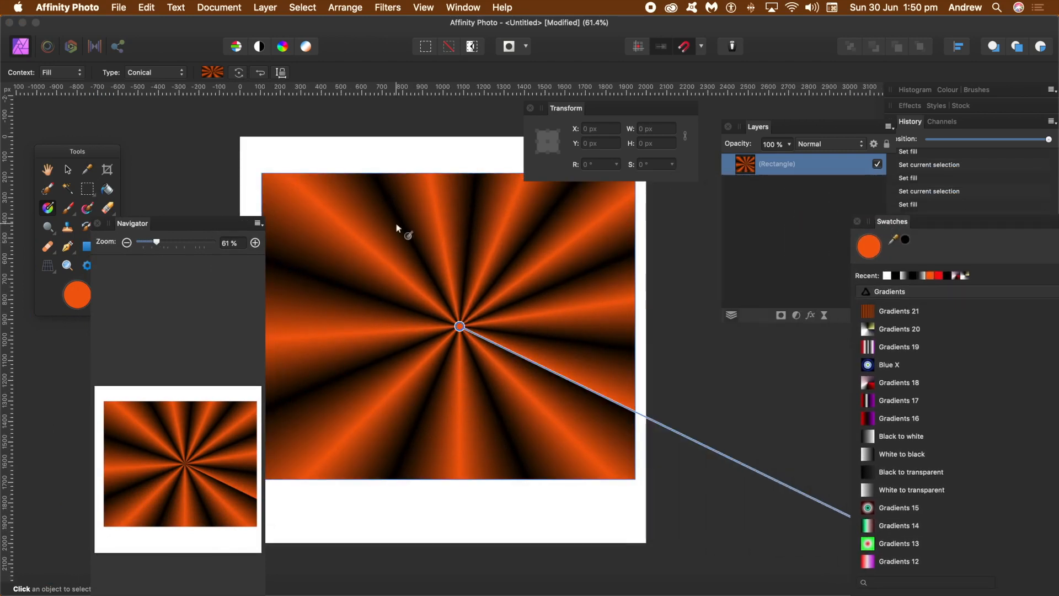
left_click(275, 7)
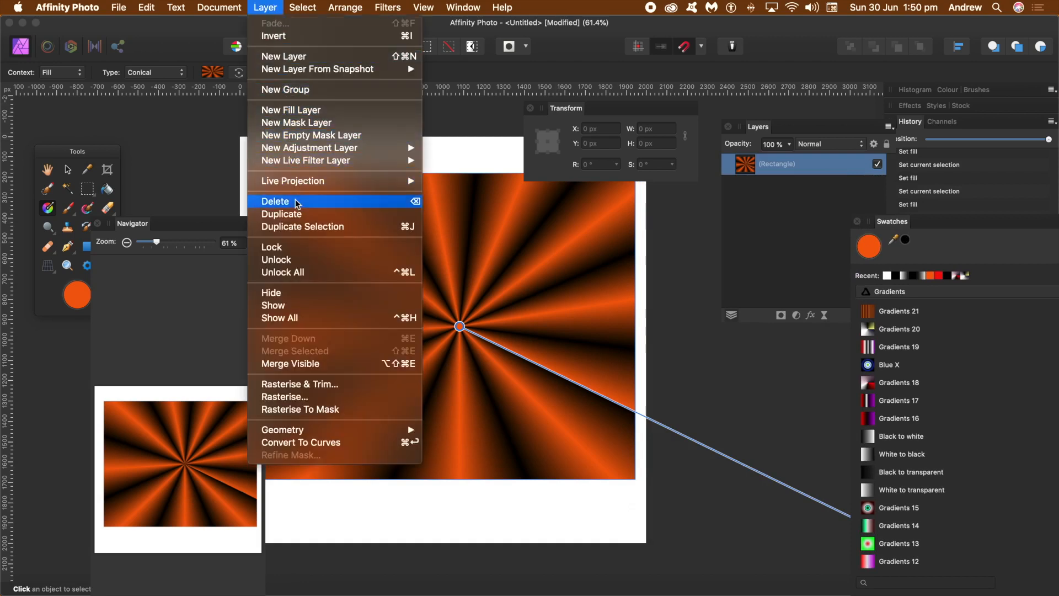
left_click(295, 214)
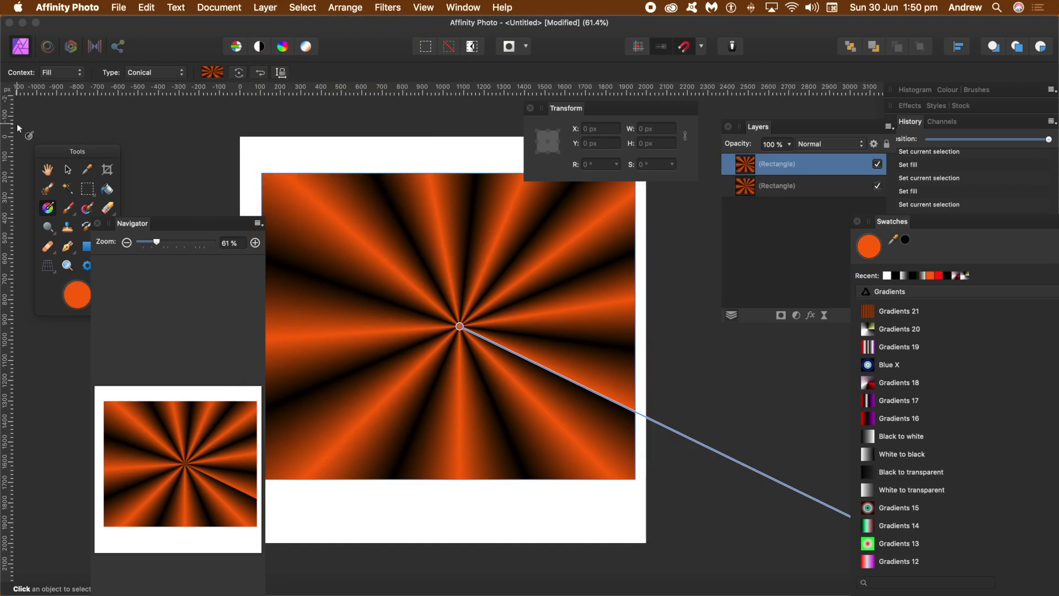
- Offset the duplicate rectangle down and to the left of the original and set its blend mode to Difference
left_click(69, 170)
left_click_drag(442, 307, 440, 387)
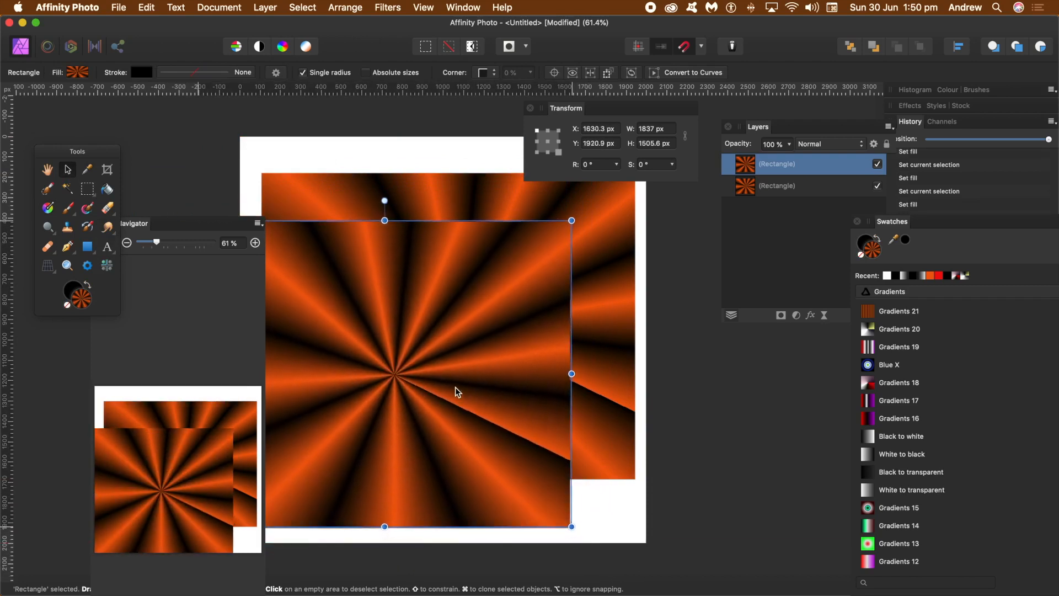
left_click(828, 147)
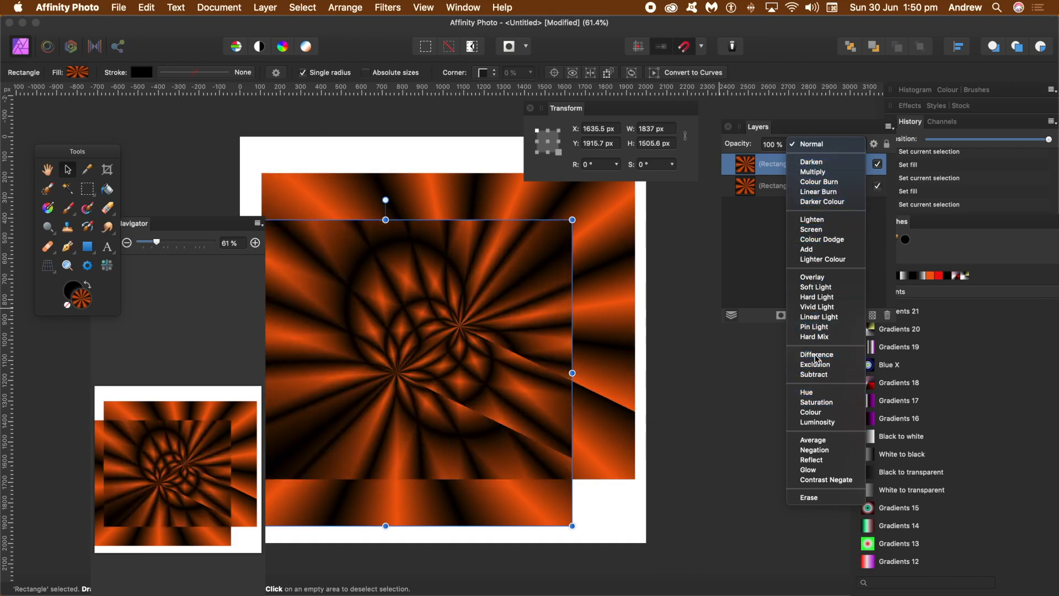
left_click(818, 354)
- Enlarge the Difference-blended rectangle to about 2679 by 1882 px and align its left edge with the canvas
left_click_drag(437, 314, 342, 353)
left_click_drag(480, 254, 635, 176)
left_click_drag(465, 343, 488, 315)
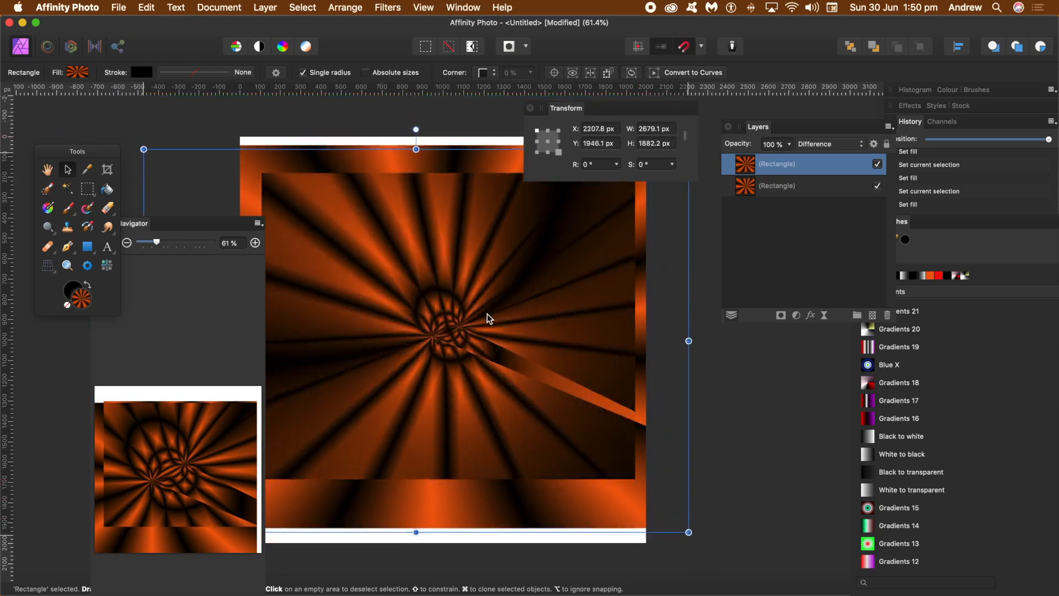
left_click(818, 144)
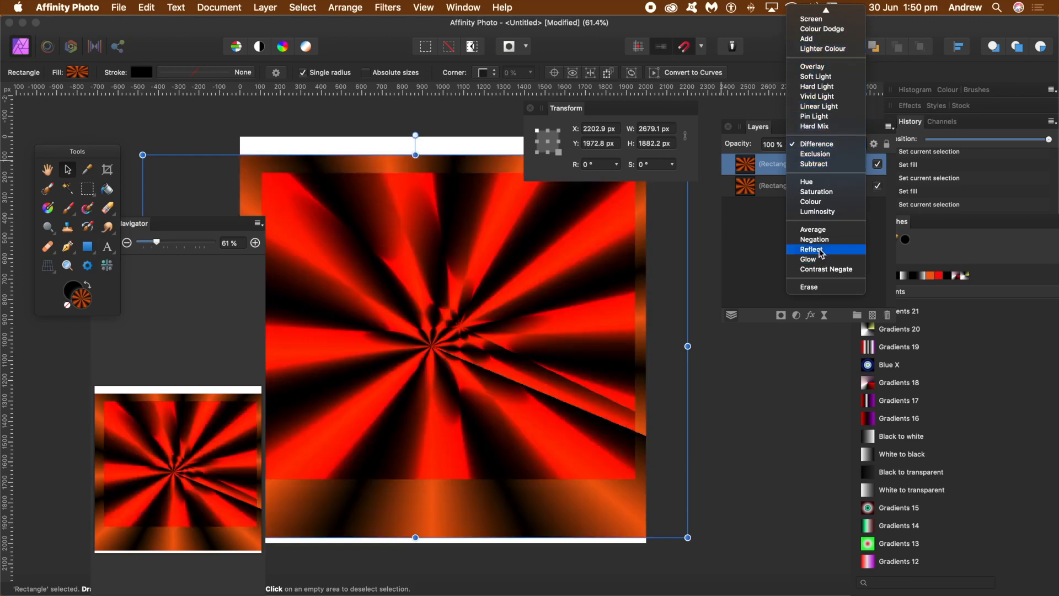
left_click(818, 144)
left_click_drag(404, 270, 499, 269)
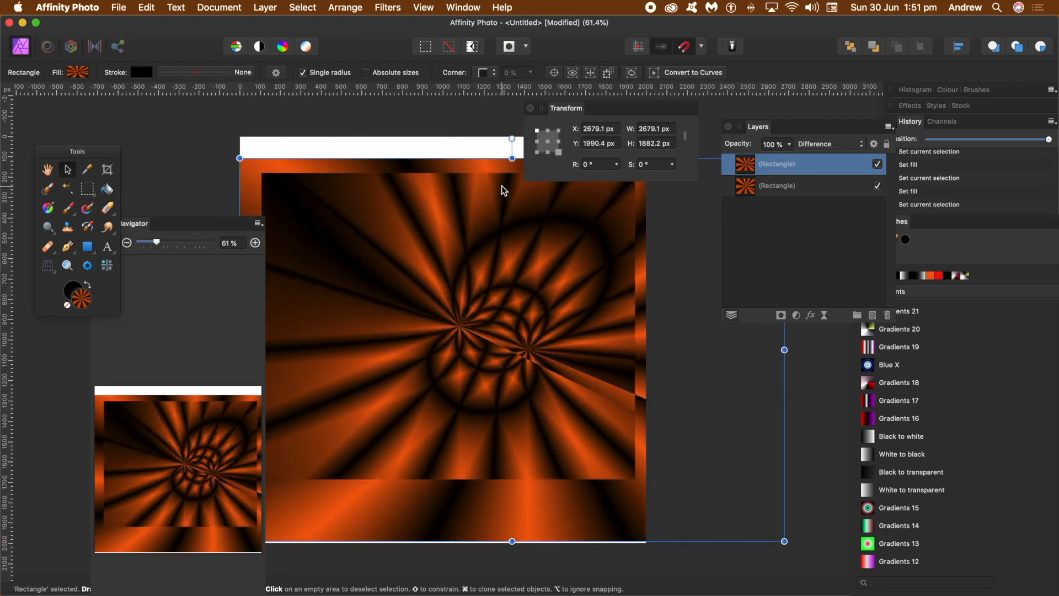
- Merge the two visible rectangle layers into a new pixel layer and shift that layer up and to the left
left_click(780, 187, "shift")
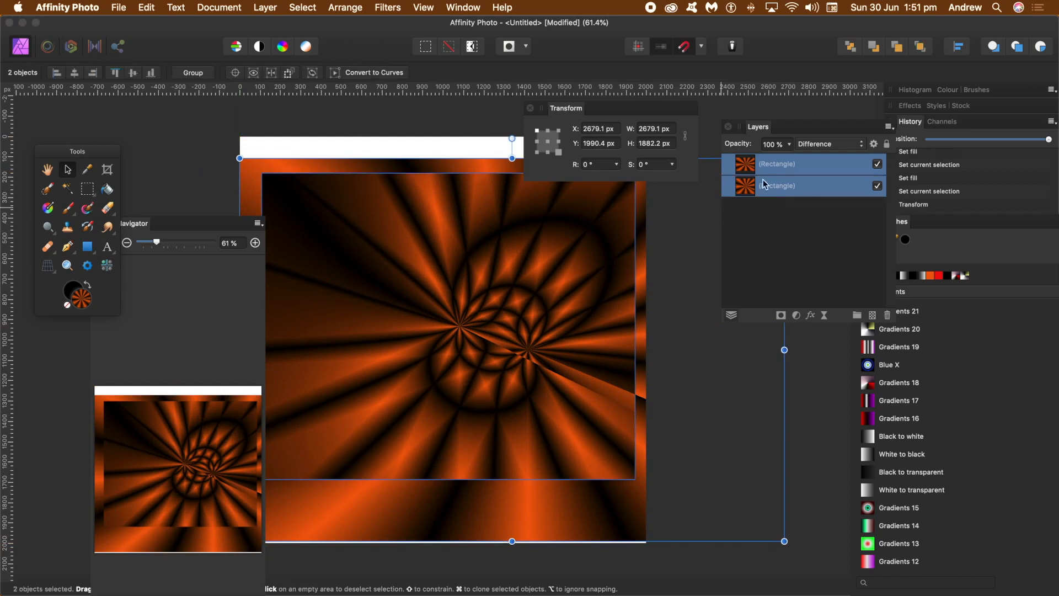
left_click(263, 7)
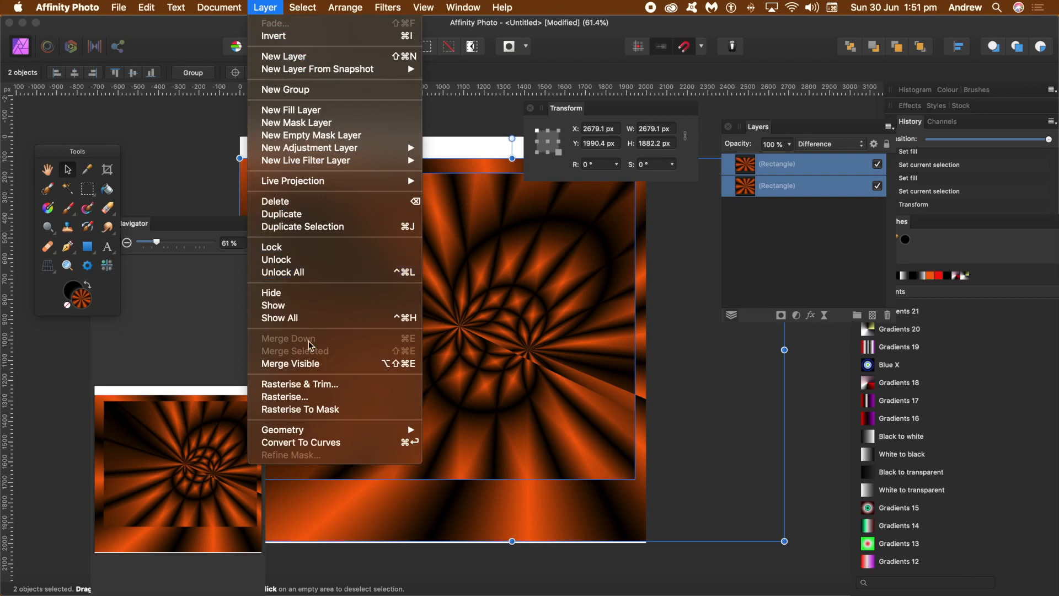
left_click(317, 364)
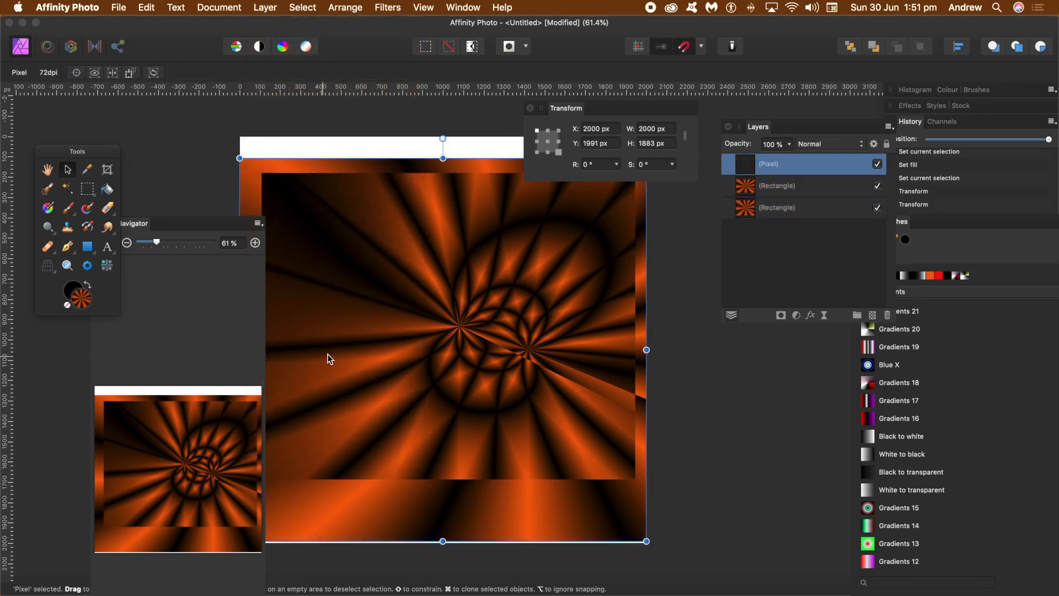
left_click_drag(422, 272, 273, 208)
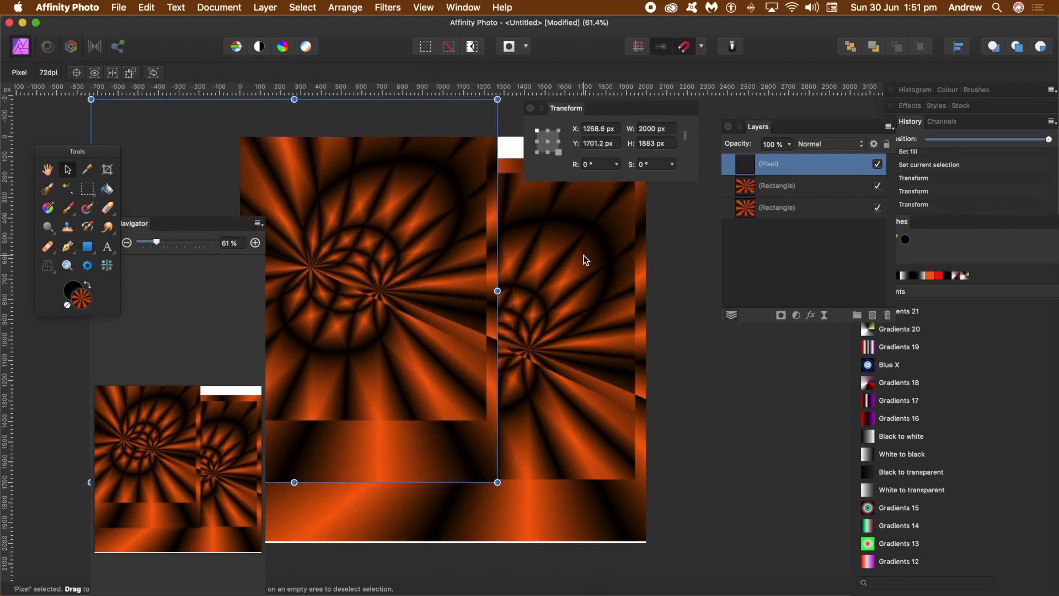
- Hide both original rectangle layers beneath the merged pixel layer
left_click(777, 194)
left_click(877, 186)
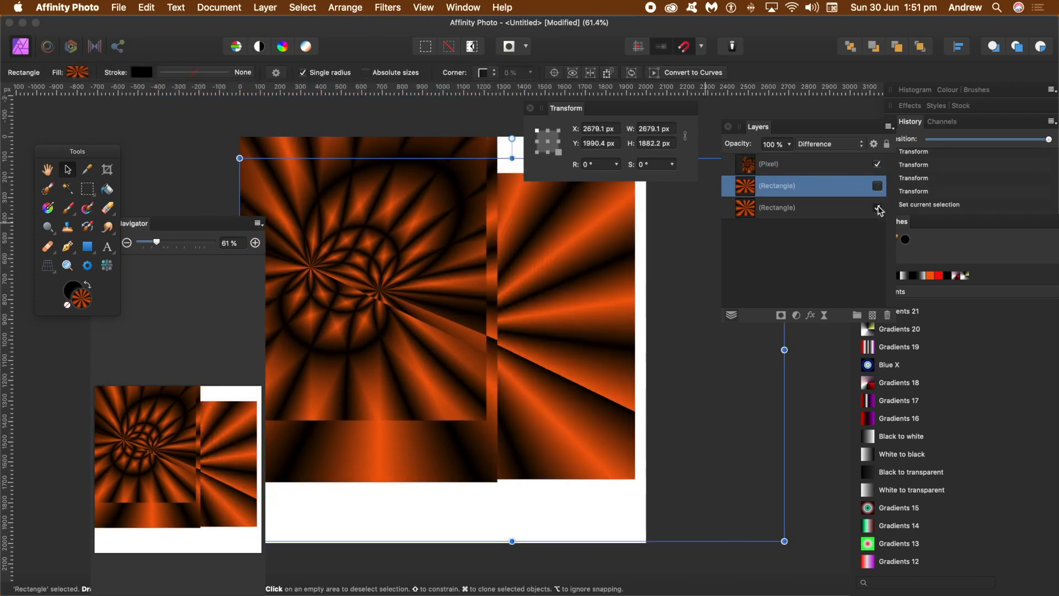
left_click(877, 207)
left_click_drag(532, 237, 398, 202)
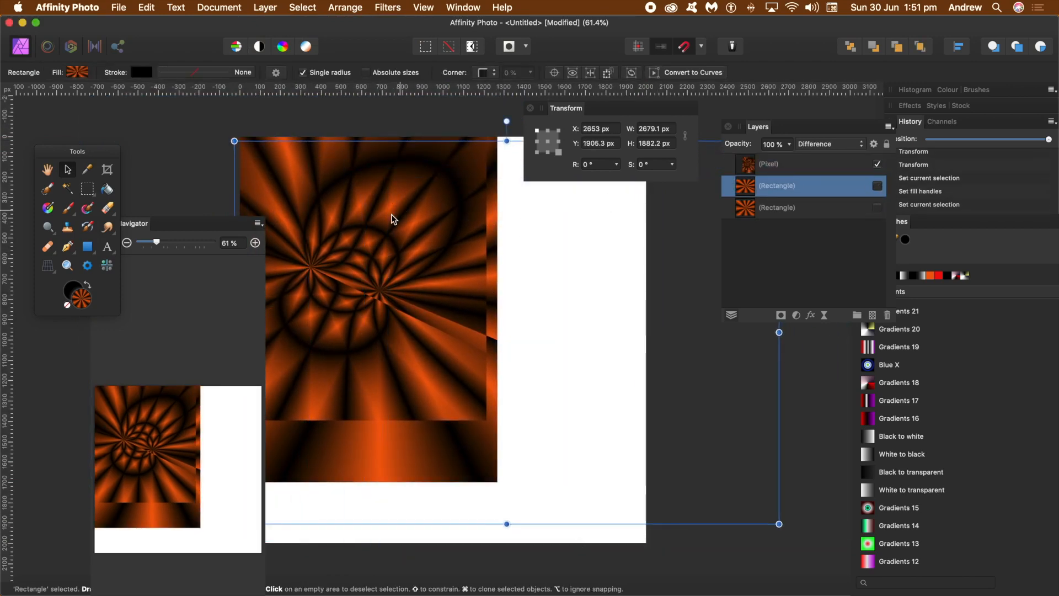
- Enlarge the merged pixel layer to about 2811 by 2647 px and position it to cover the whole canvas
left_click(795, 163)
left_click_drag(368, 207, 489, 225)
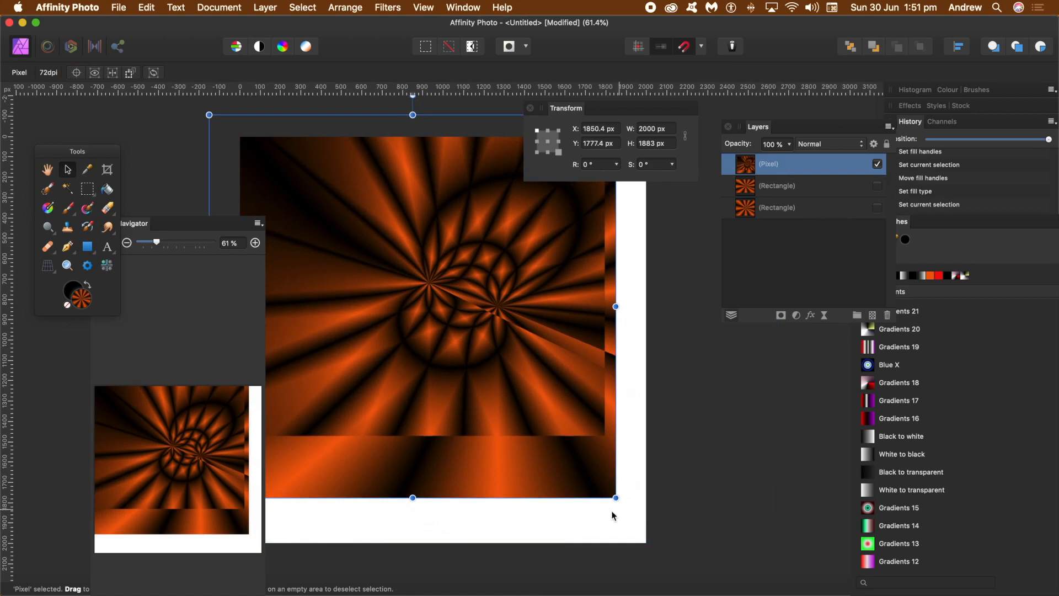
left_click_drag(621, 502, 787, 583)
left_click_drag(591, 320, 564, 318)
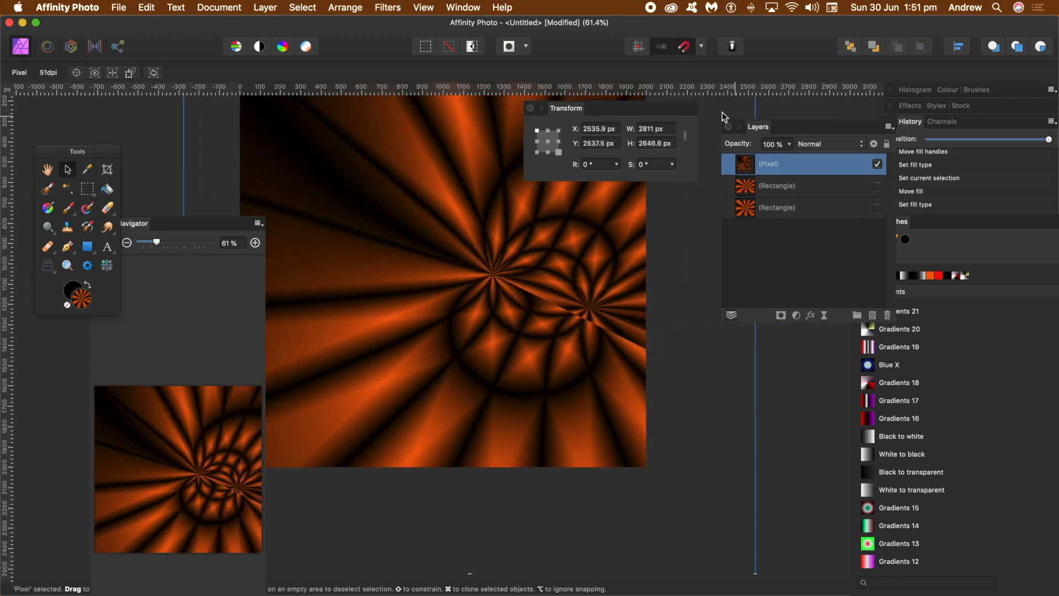
- Add an HSL adjustment with Hue Shift 33.4° and Saturation Shift 35%, and nest it inside the pixel layer
left_click(265, 8)
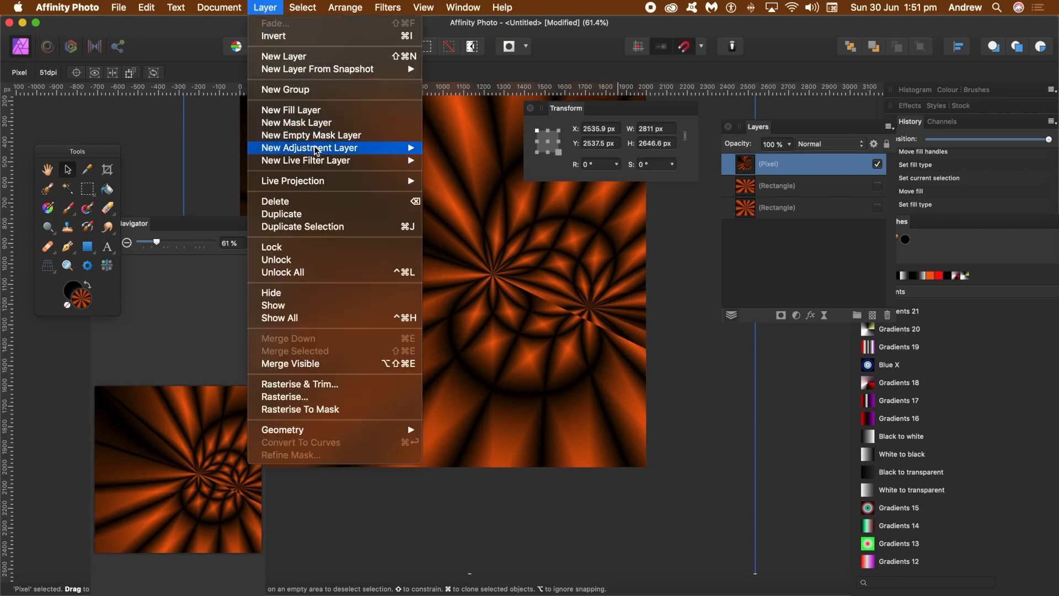
mouse_move(316, 149)
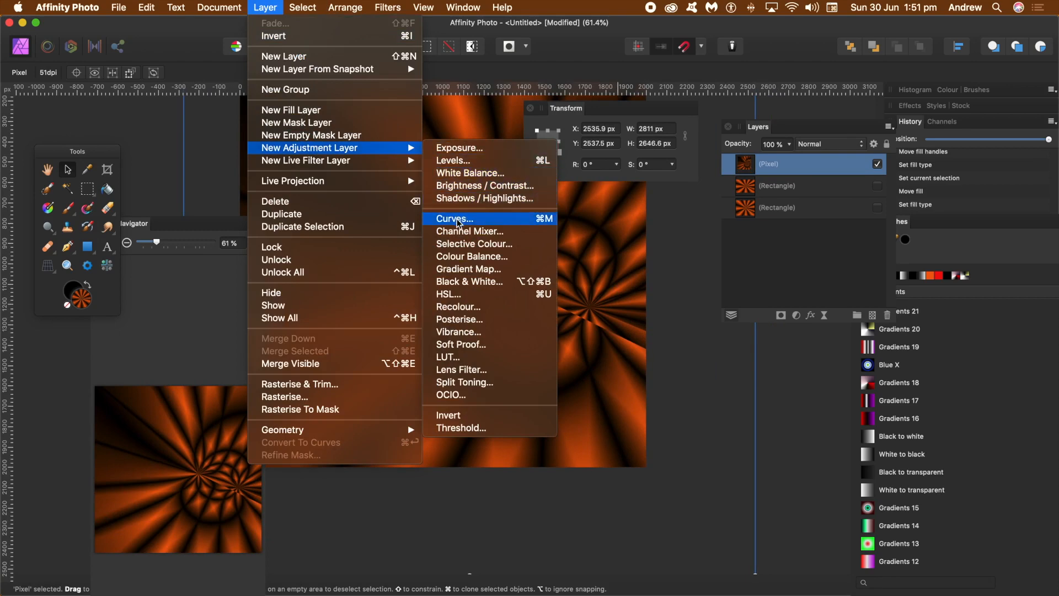
left_click(481, 295)
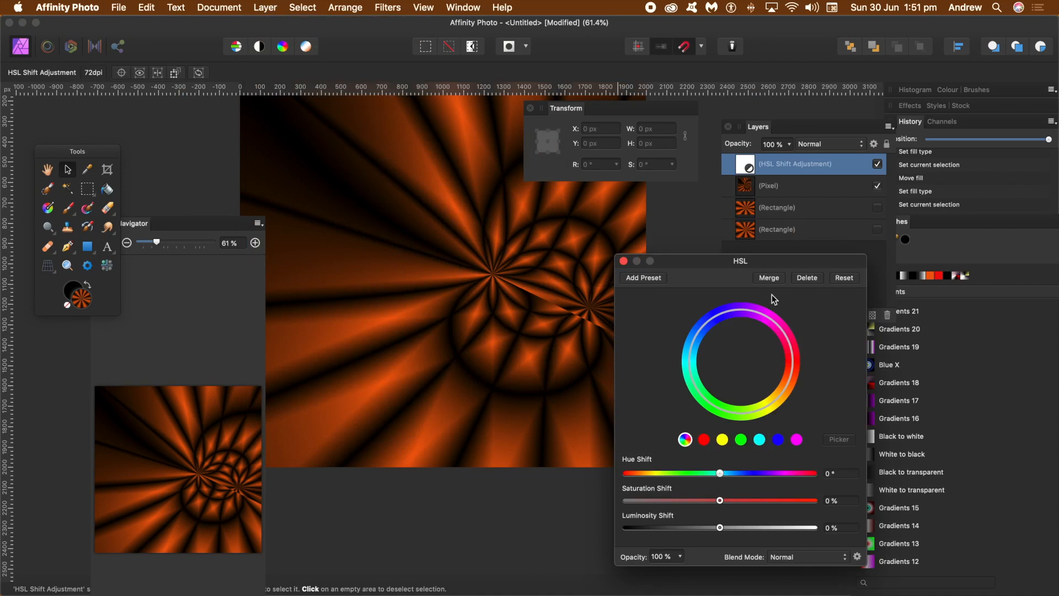
left_click_drag(753, 473, 752, 501)
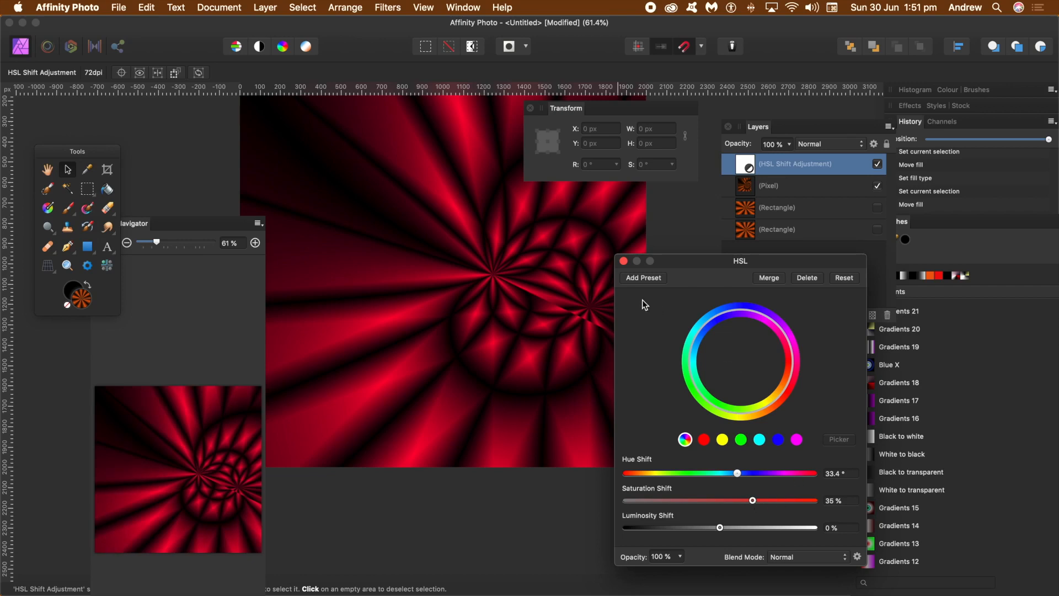
left_click(624, 261)
left_click_drag(773, 168, 778, 192)
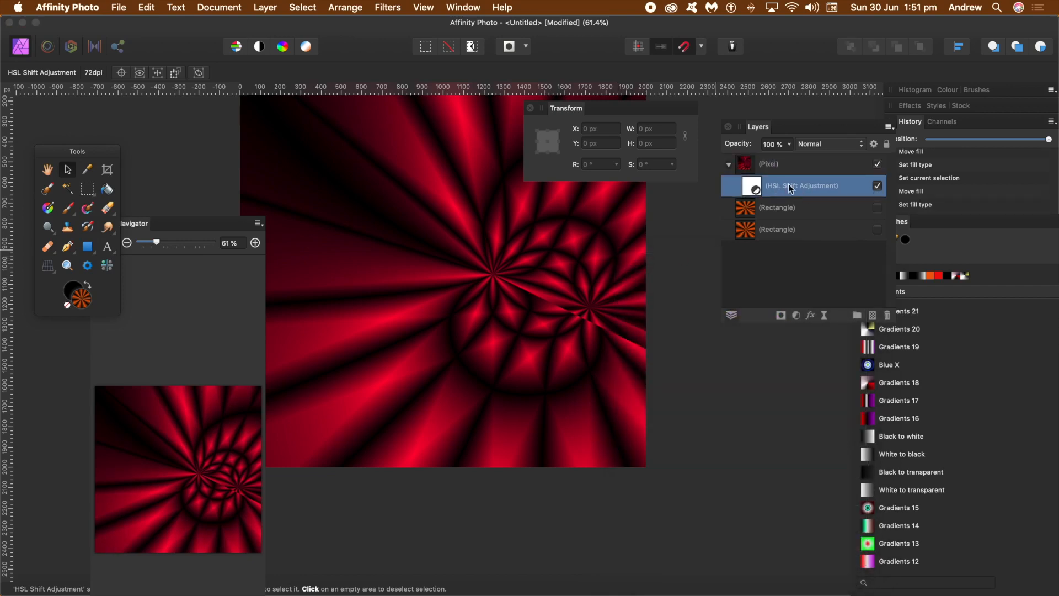
- Add a live Twirl filter to the pixel layer with an angle of 417.2° and a radius of 1014.9 px
left_click(784, 164)
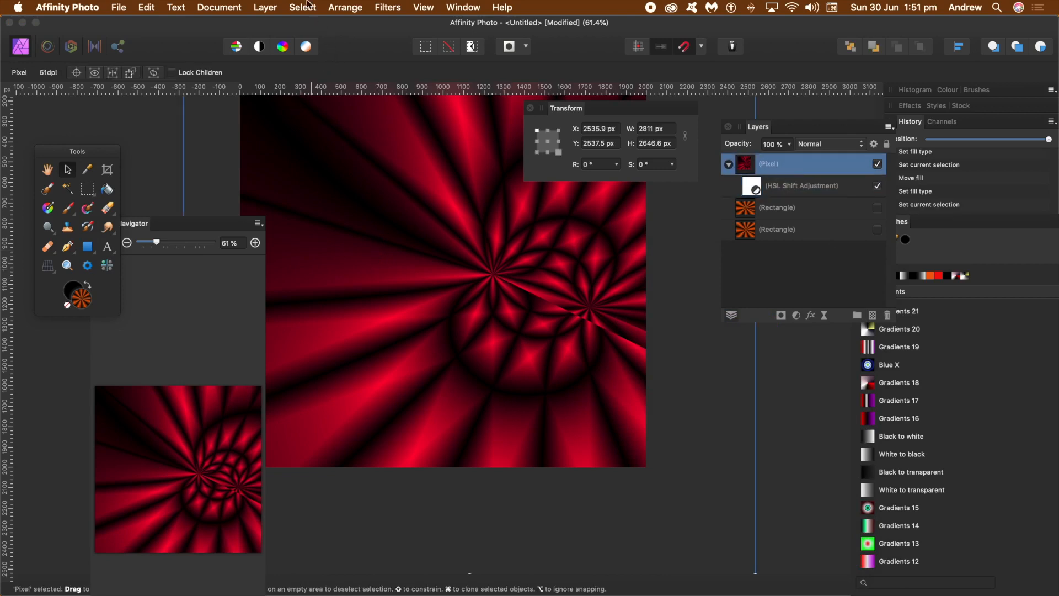
left_click(265, 7)
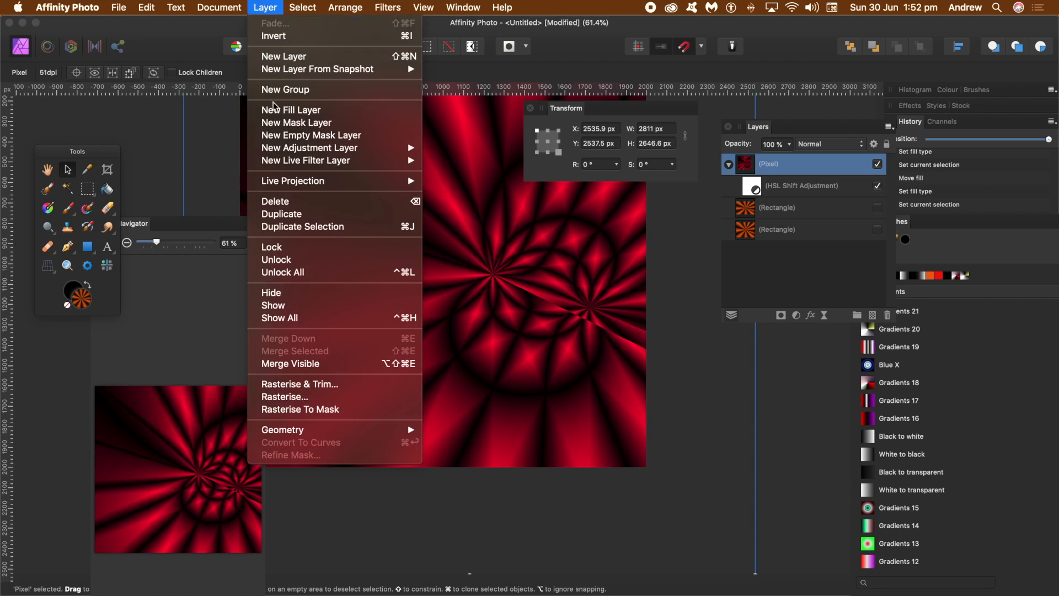
mouse_move(300, 166)
mouse_move(504, 192)
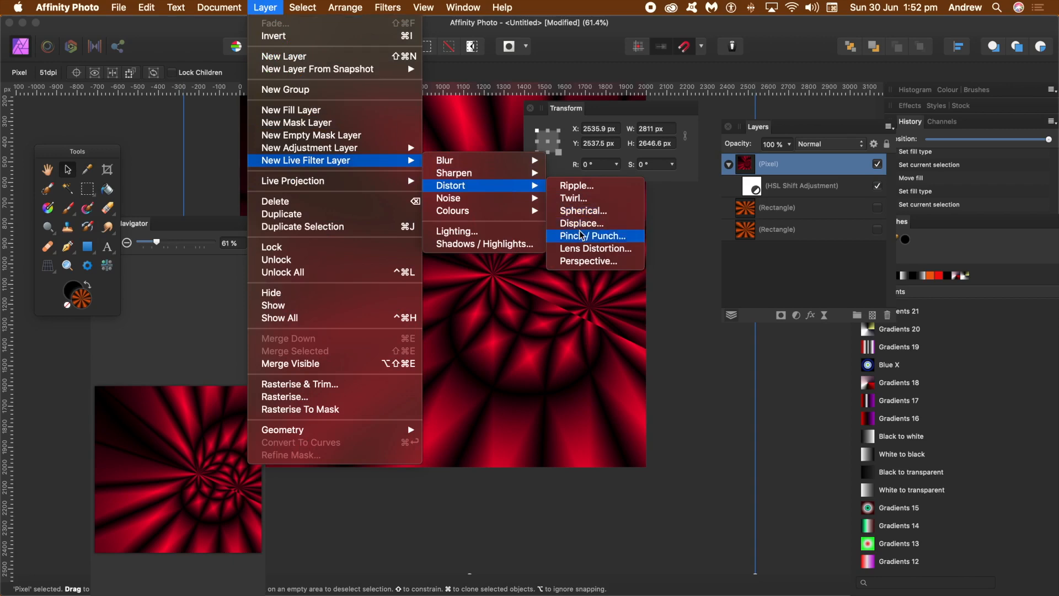
left_click(577, 201)
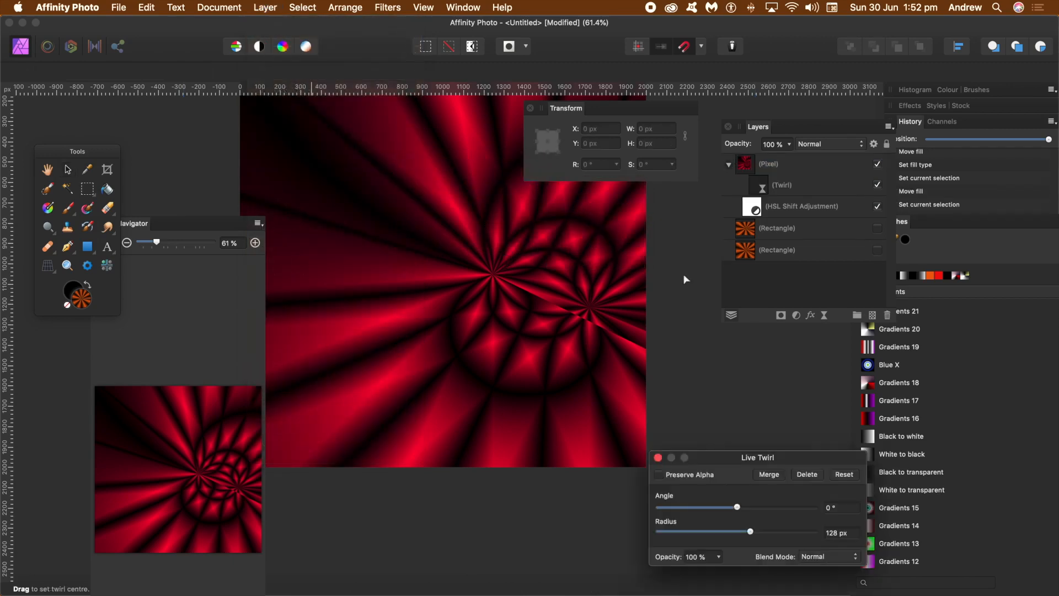
left_click_drag(737, 507, 815, 538)
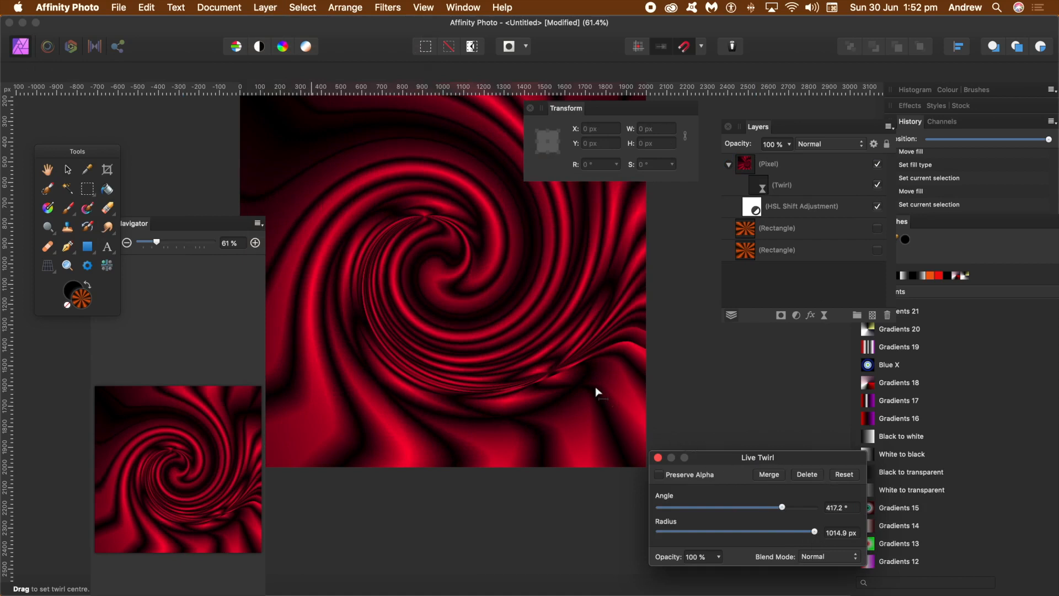
left_click(659, 458)
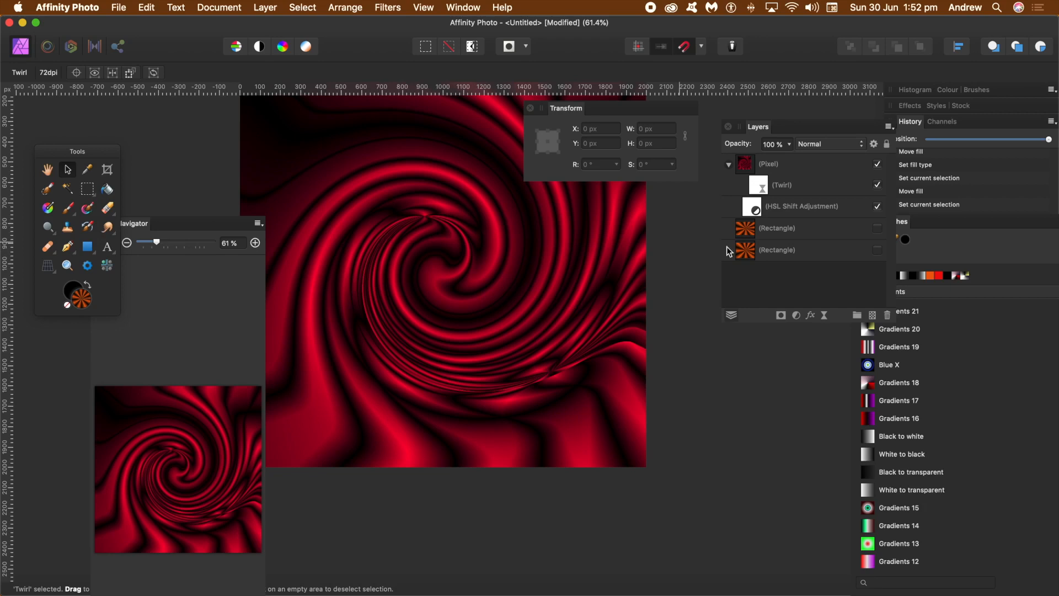
- Reopen the live Twirl filter's settings and move the twirl centre up toward the top of the canvas
left_click(794, 185)
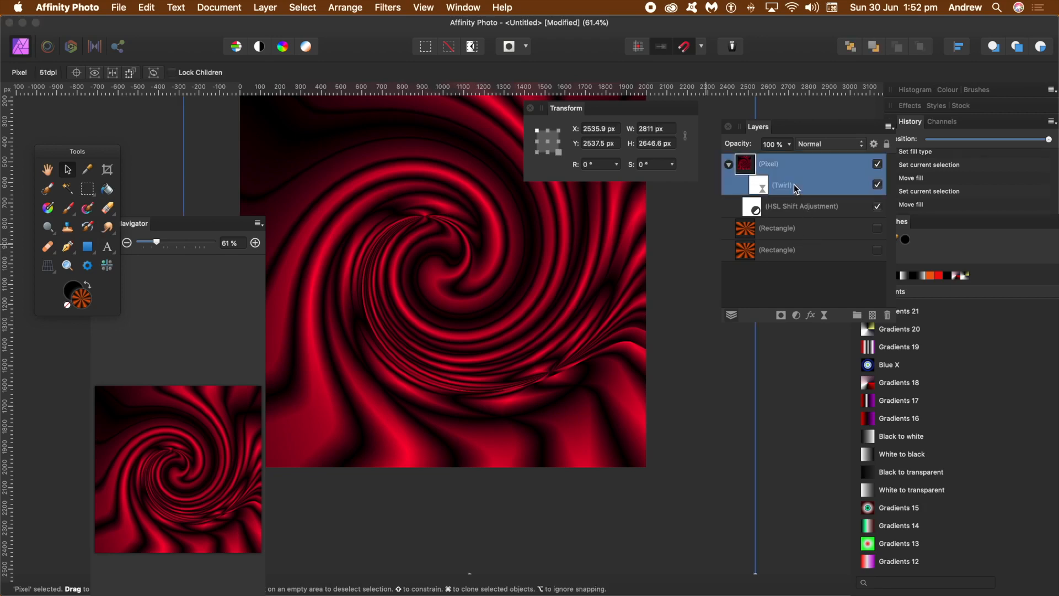
double_click(758, 186)
left_click_drag(457, 324, 462, 176)
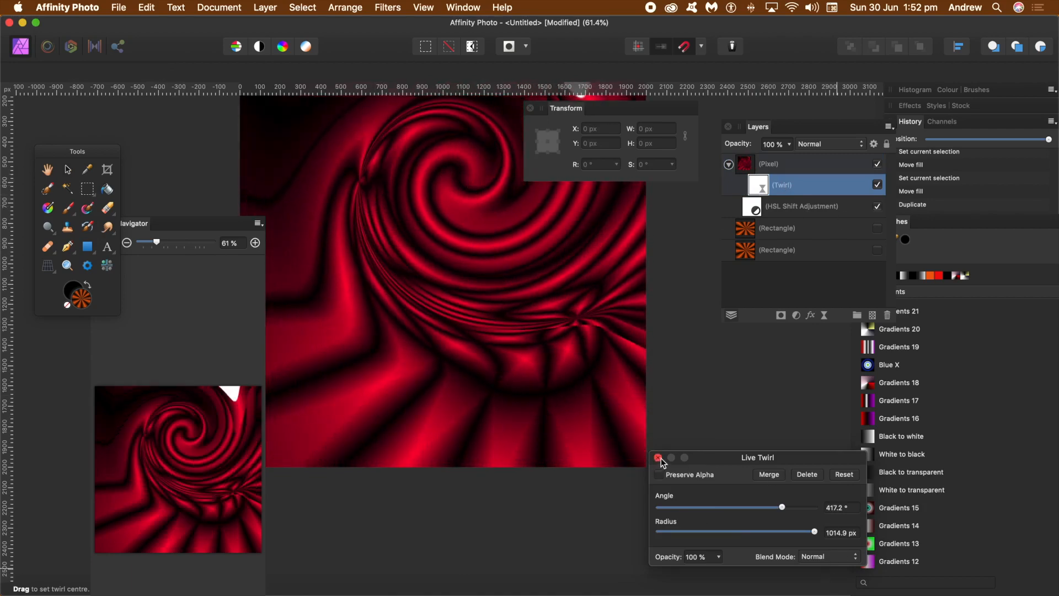
- Try the Difference blend mode on the Twirl filter and move the twirl centre toward the lower right of the artwork
left_click(825, 558)
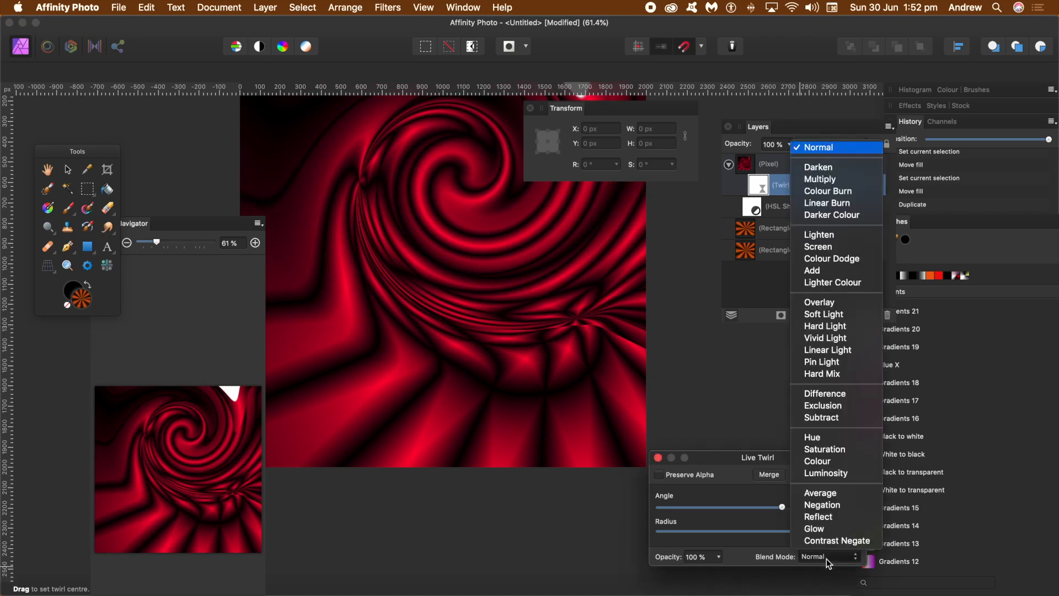
left_click(840, 395)
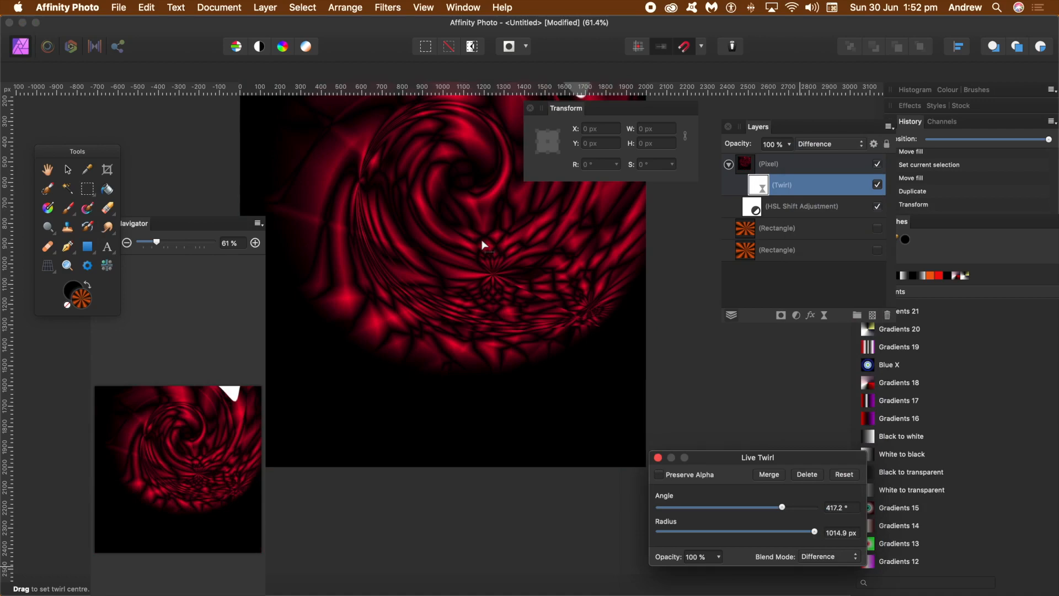
left_click_drag(480, 240, 557, 353)
- Set the Twirl filter's blend mode to Lighten and move the twirl centre to the left part of the artwork
left_click(821, 556)
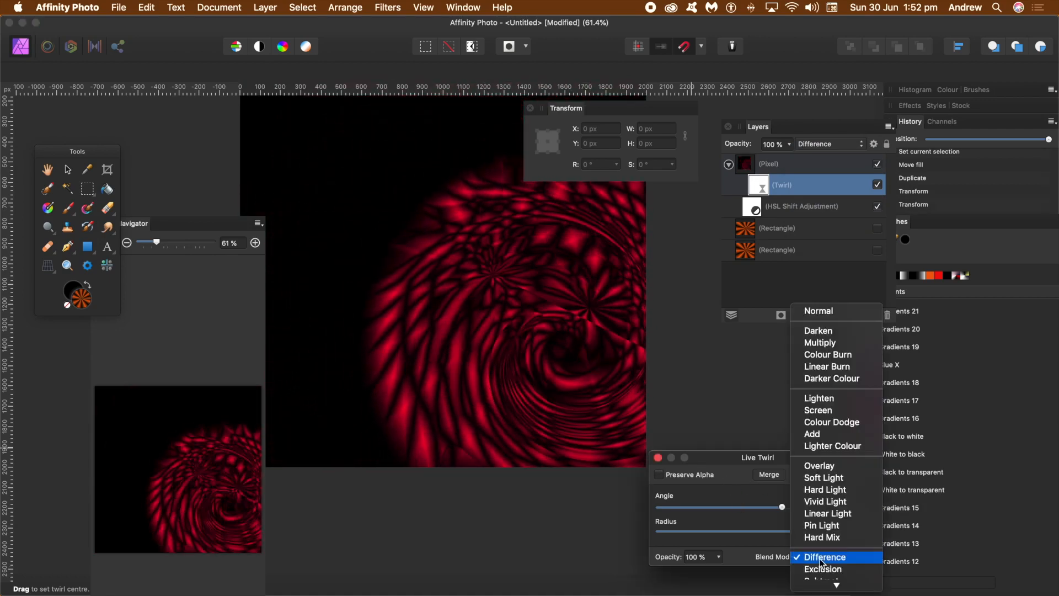
left_click(819, 398)
left_click_drag(598, 350, 400, 258)
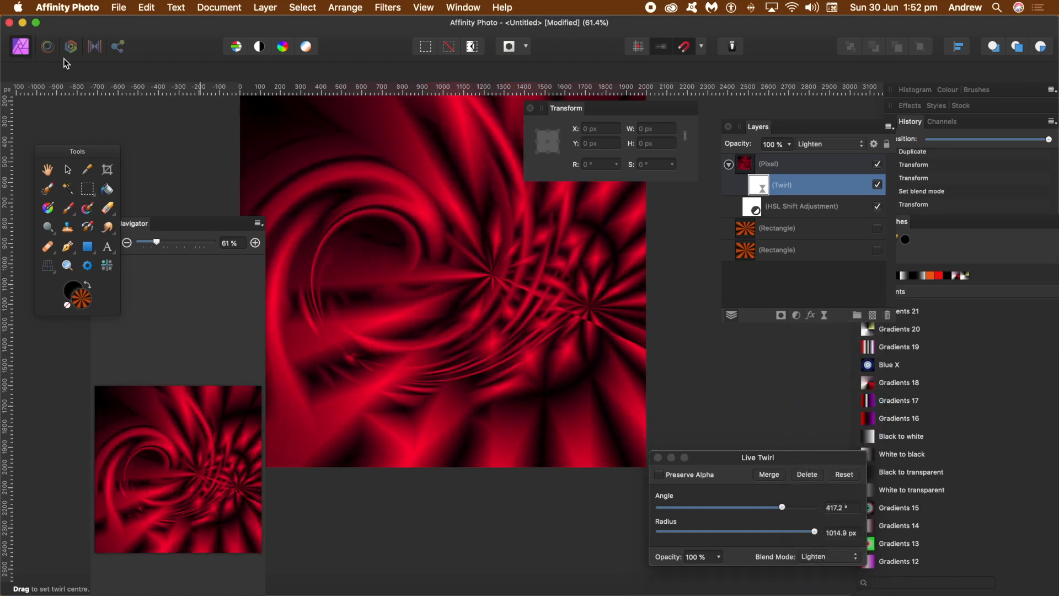